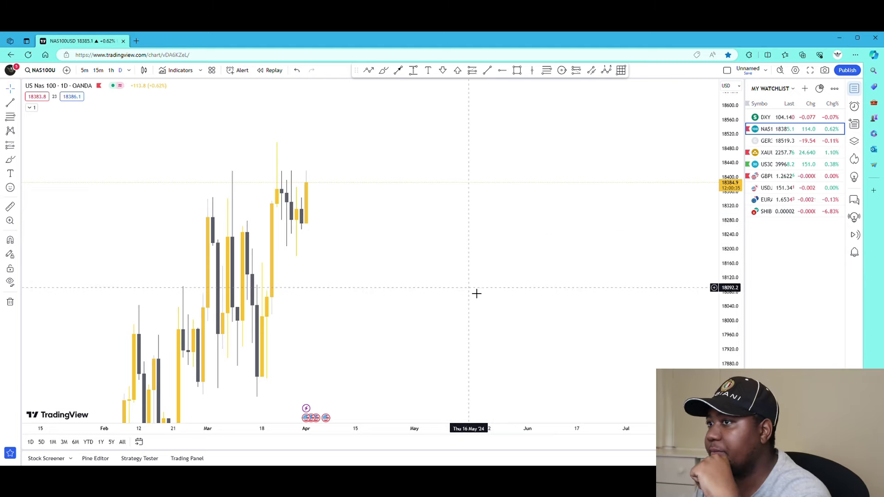
# - Pan and zoom the NAS100 daily chart so the March–April candles fill it, with space on the right
pyautogui.moveTo(452, 350); pyautogui.dragTo(569, 308)
pyautogui.scroll(-3, 528, 284)
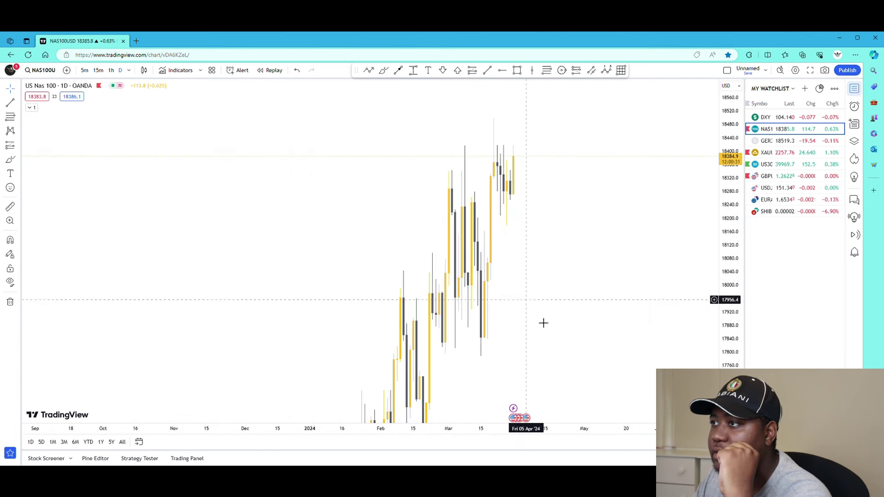
pyautogui.moveTo(714, 206); pyautogui.dragTo(723, 320)
pyautogui.scroll(3, 652, 431)
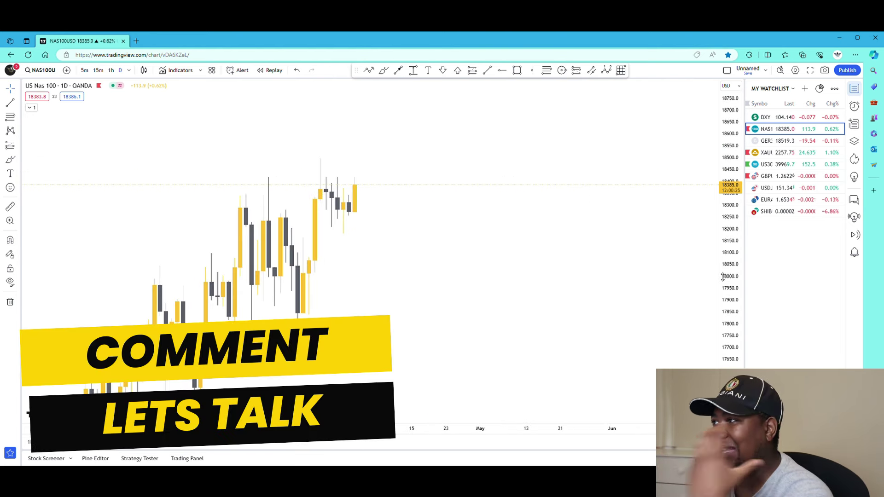
pyautogui.moveTo(727, 275); pyautogui.dragTo(725, 255)
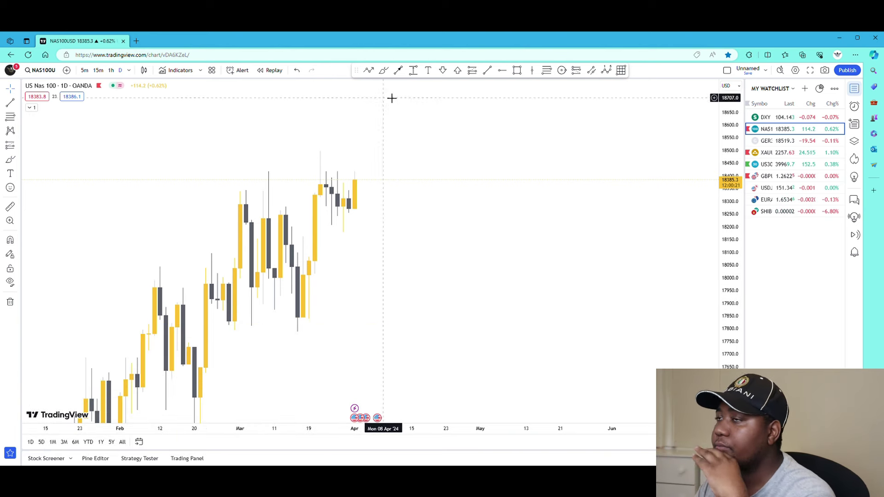
# - Draw a trend line from the March swing high to the late-March candles and apply template B
pyautogui.click(487, 71)
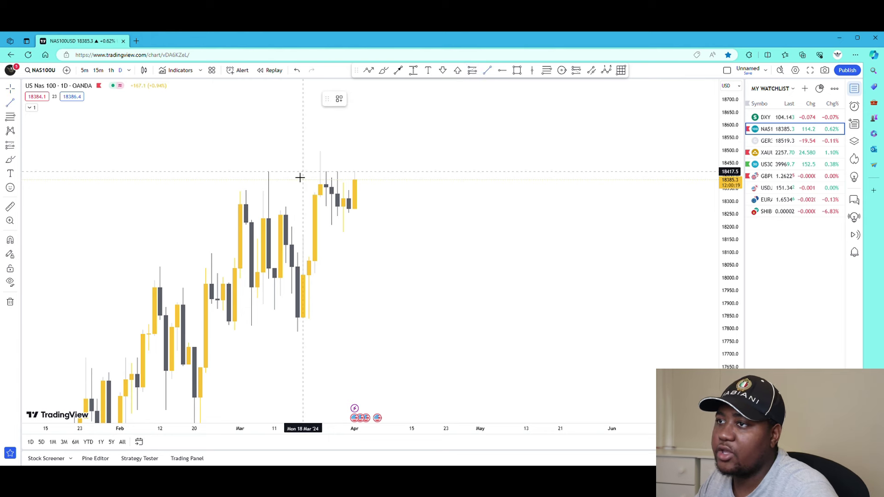
pyautogui.click(326, 177)
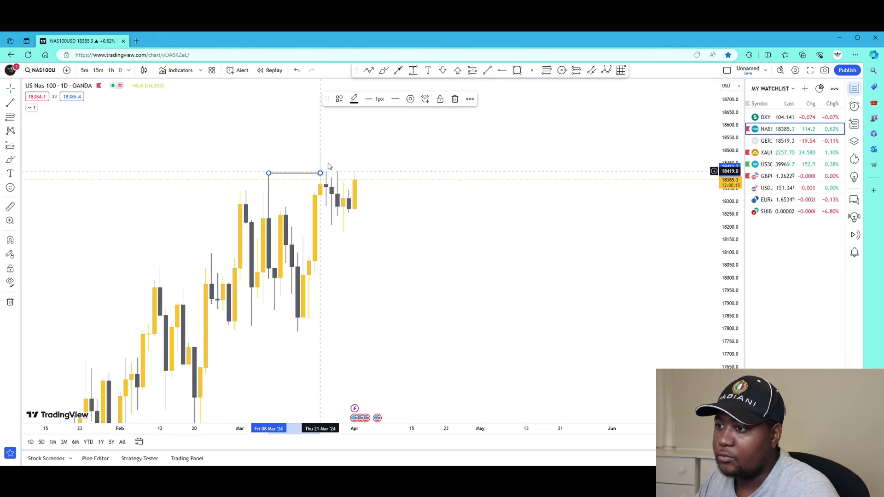
pyautogui.click(339, 98)
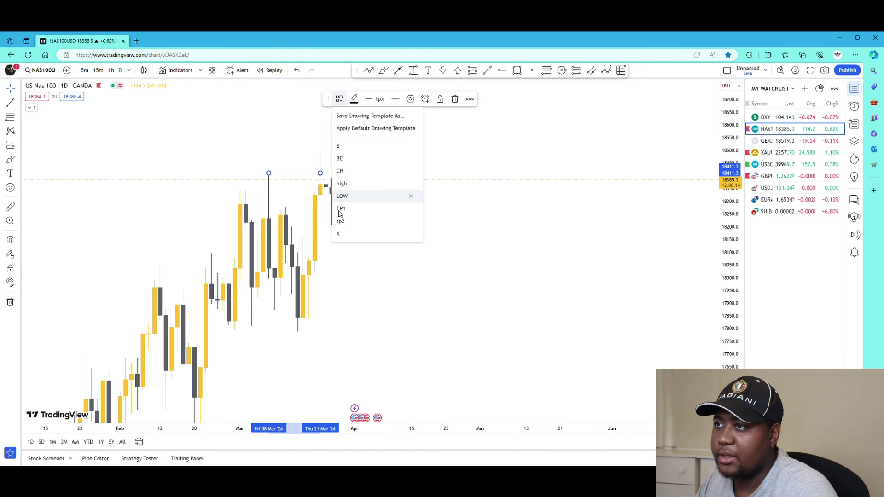
pyautogui.click(338, 145)
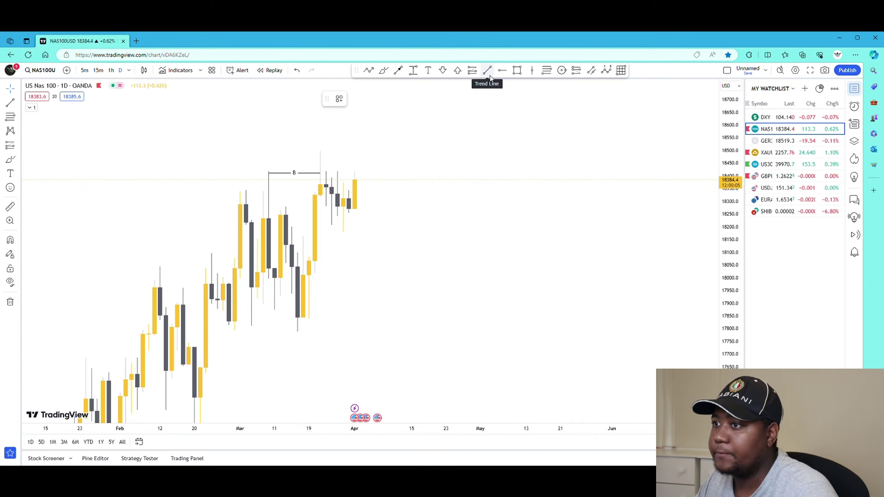
# - Draw a rectangle around the price gap below the recent candles and label it FVG with template F
pyautogui.click(517, 70)
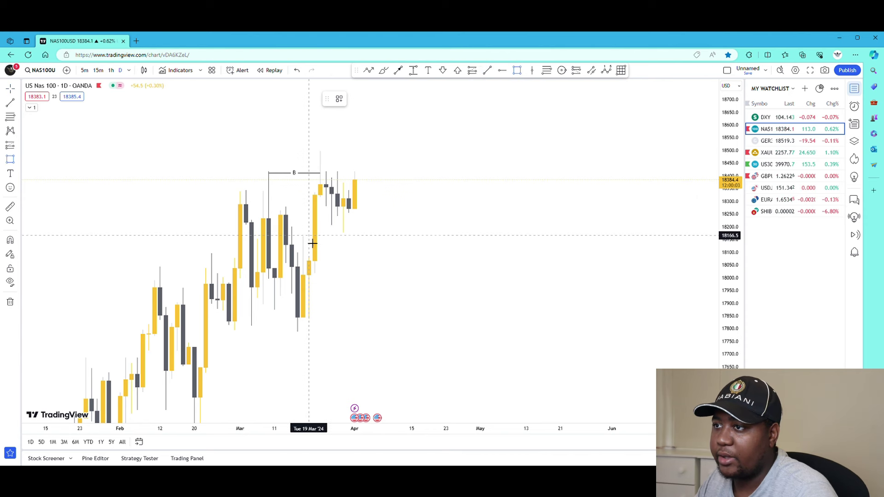
pyautogui.click(303, 238)
pyautogui.click(372, 219)
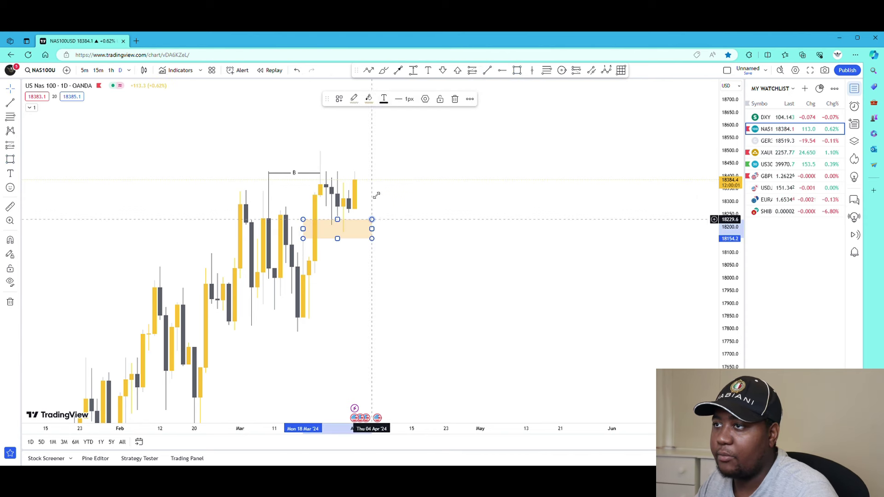
pyautogui.click(339, 99)
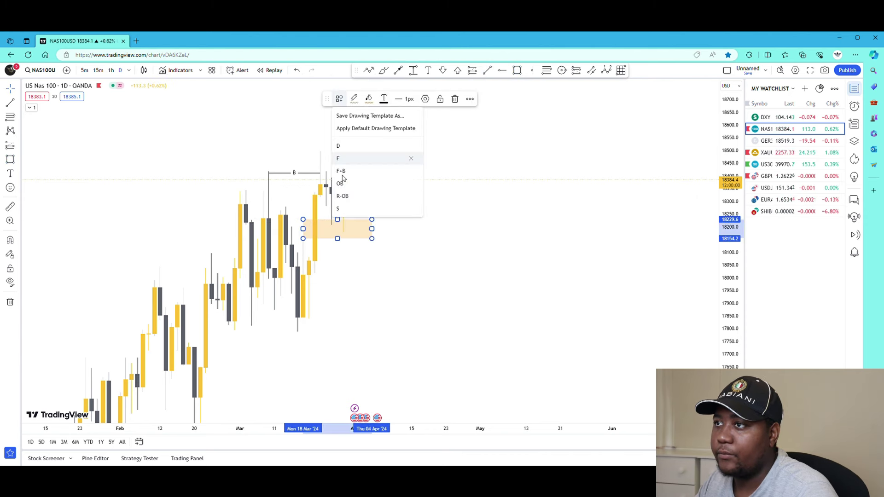
pyautogui.click(346, 159)
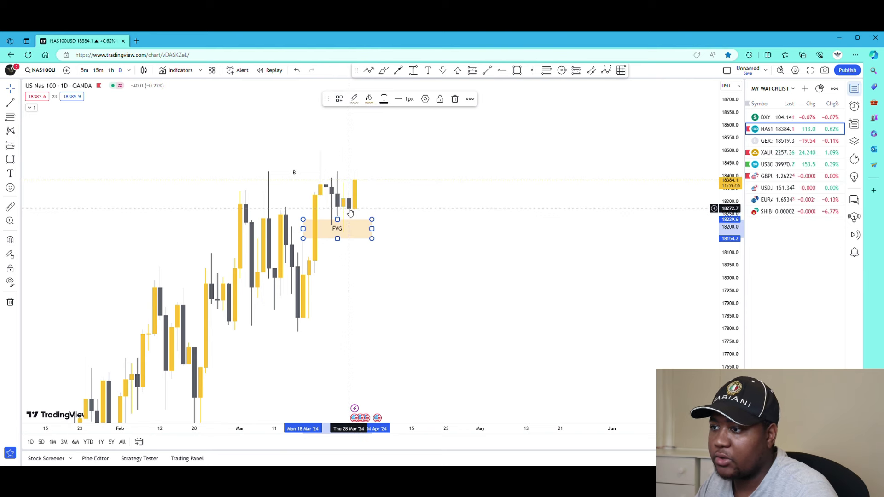
pyautogui.click(598, 276)
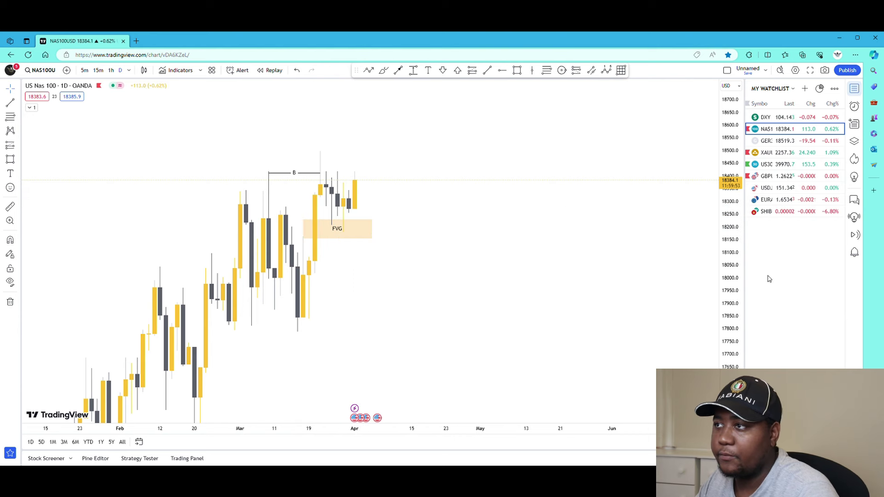
pyautogui.moveTo(726, 283); pyautogui.dragTo(735, 241)
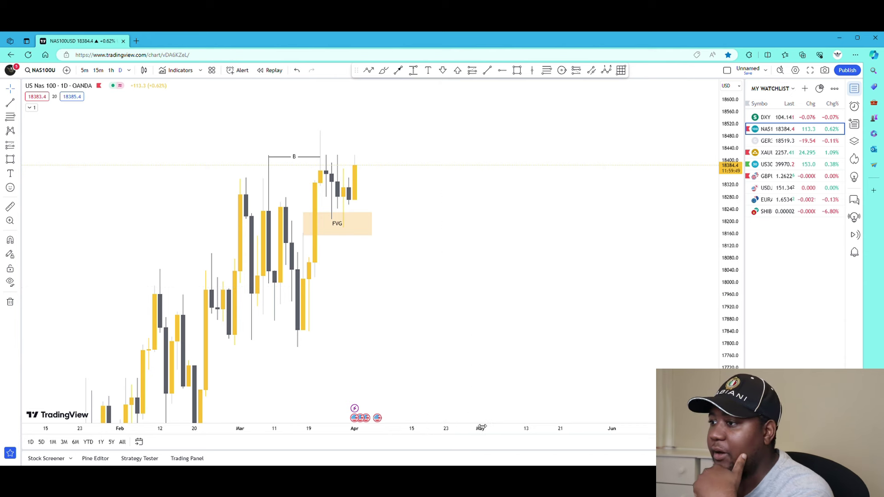
pyautogui.scroll(2, 483, 429)
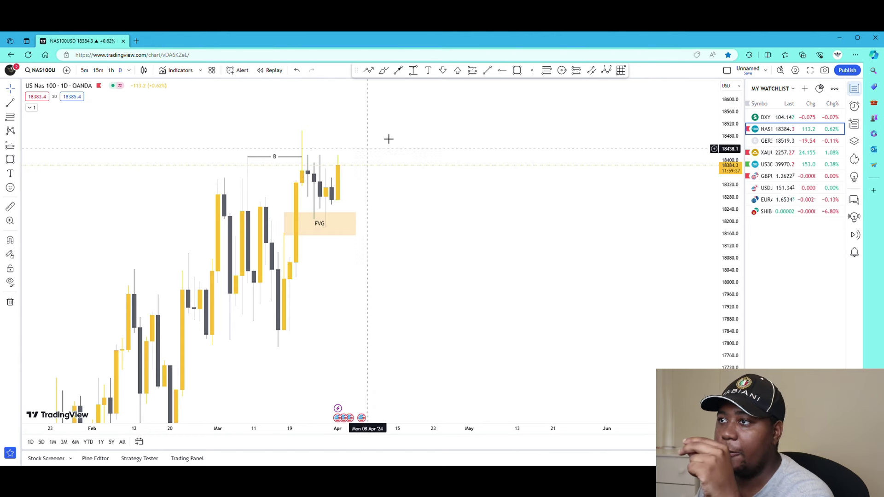
# - Switch NAS100 to 4-hour candles and compress the time scale to show more bars
pyautogui.click(130, 70)
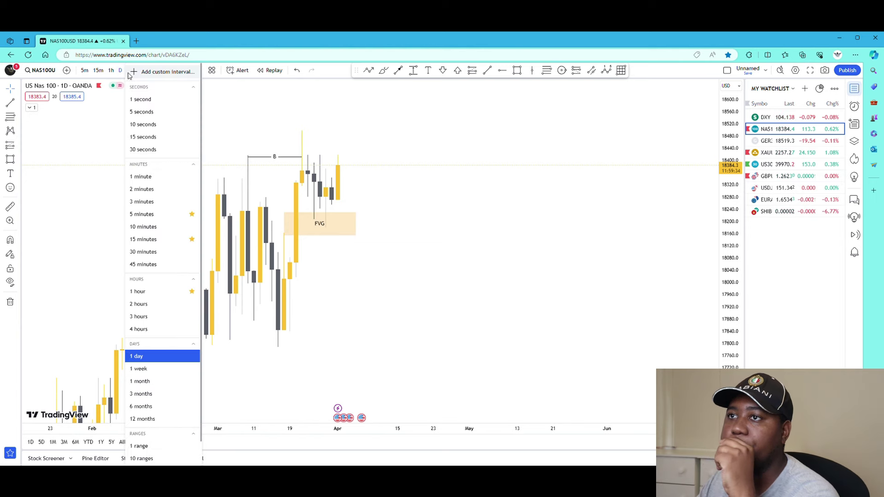
pyautogui.click(141, 329)
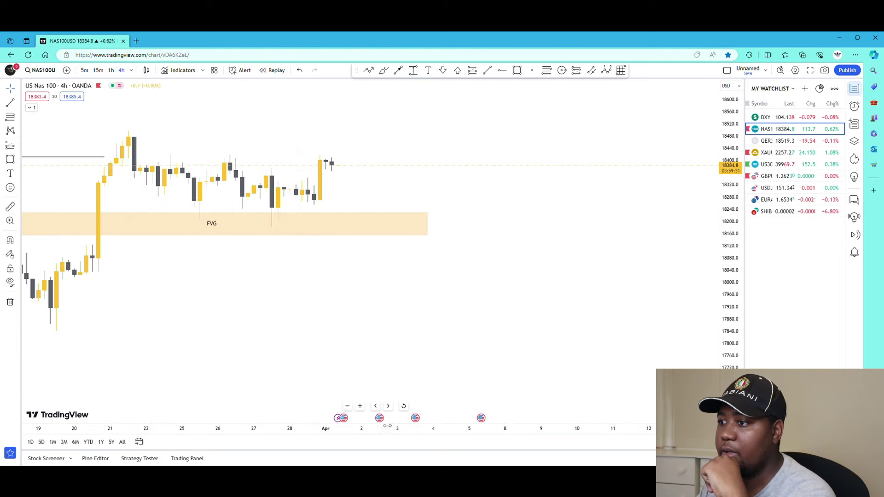
pyautogui.moveTo(460, 425); pyautogui.dragTo(539, 425)
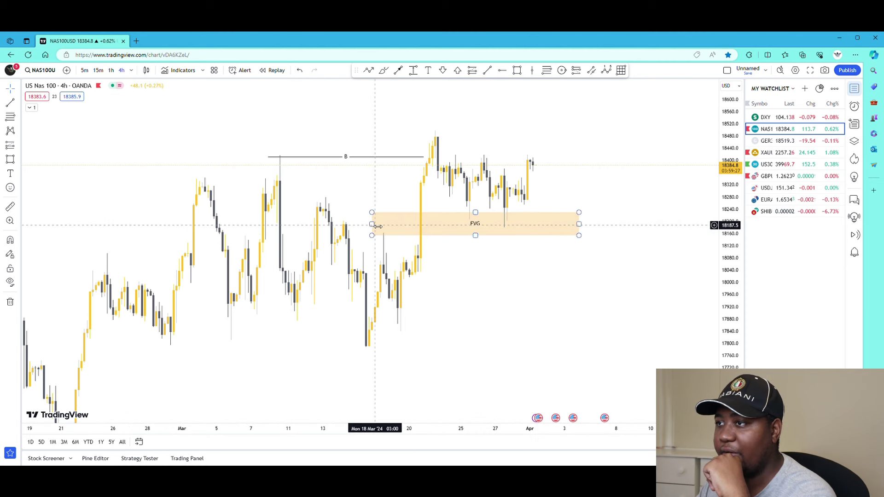
# - Extend the FVG box back to mid-March and relabel it FVG+BRK with the F+B template
pyautogui.moveTo(375, 225); pyautogui.dragTo(346, 221)
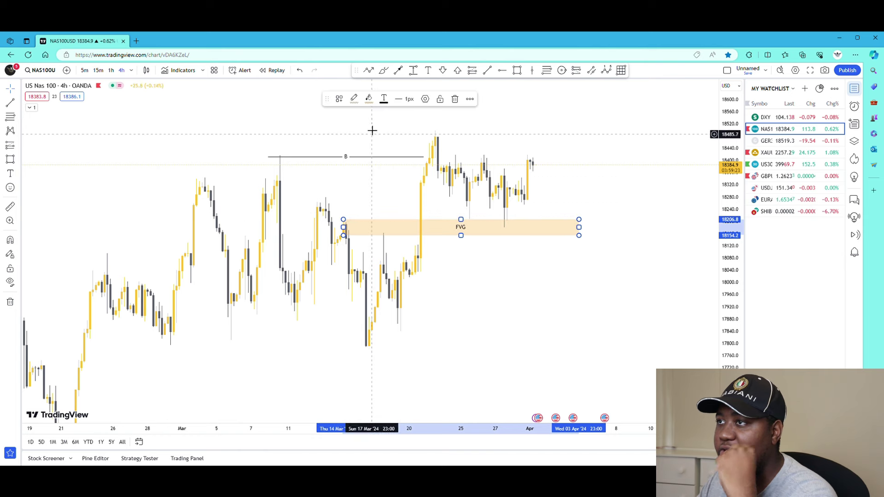
pyautogui.click(339, 99)
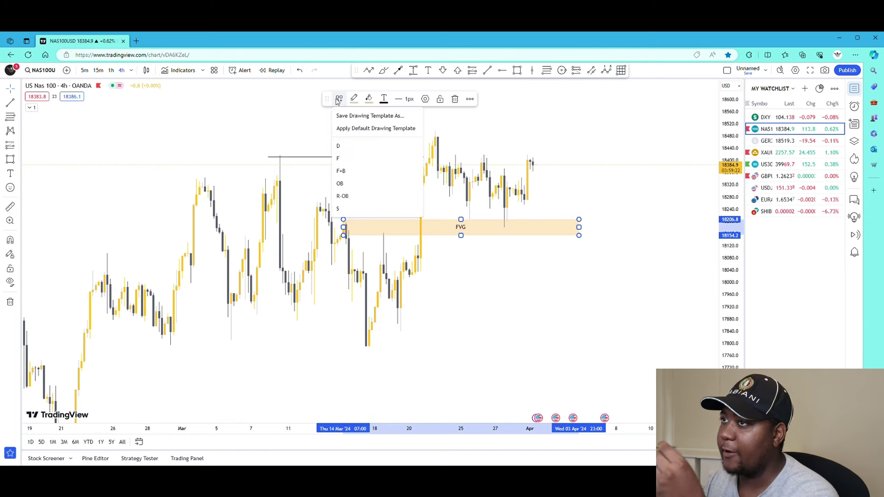
pyautogui.click(356, 170)
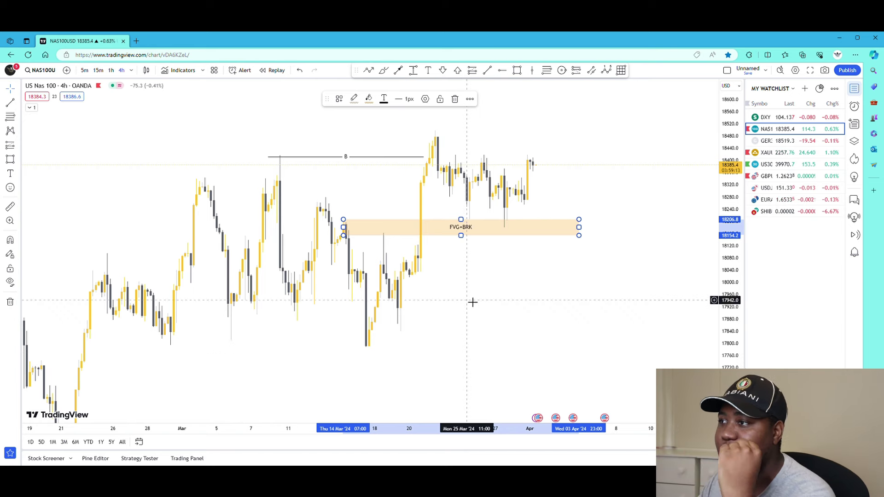
# - Move the B line's start onto the swing-high candle and reframe the recent price action
pyautogui.moveTo(471, 302); pyautogui.dragTo(387, 326)
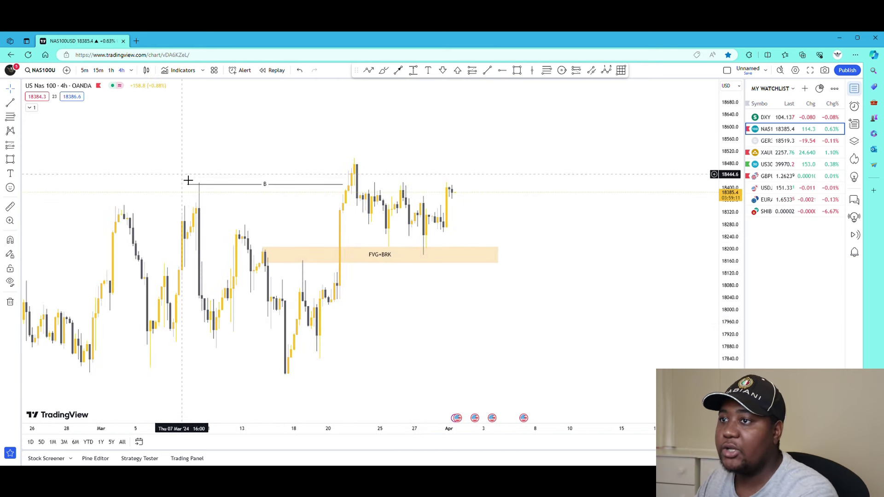
pyautogui.moveTo(187, 186); pyautogui.dragTo(195, 185)
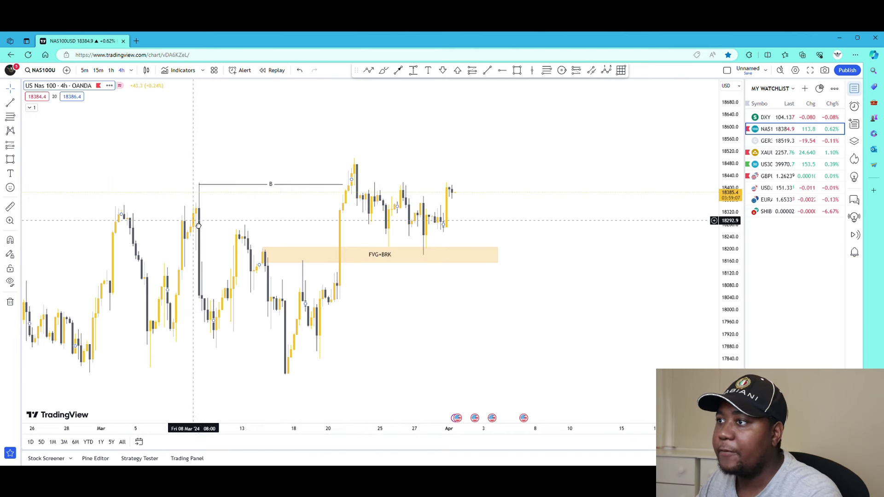
pyautogui.moveTo(509, 355); pyautogui.dragTo(496, 346)
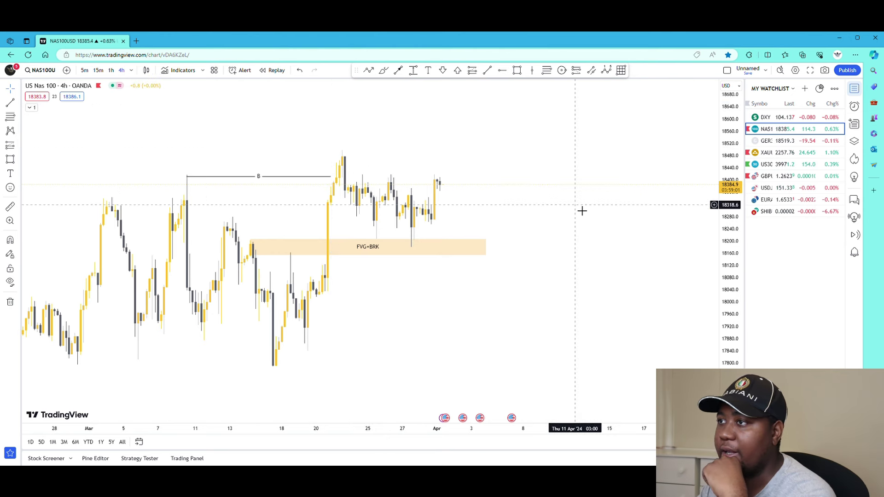
pyautogui.scroll(3, 601, 428)
pyautogui.moveTo(730, 257); pyautogui.dragTo(717, 124)
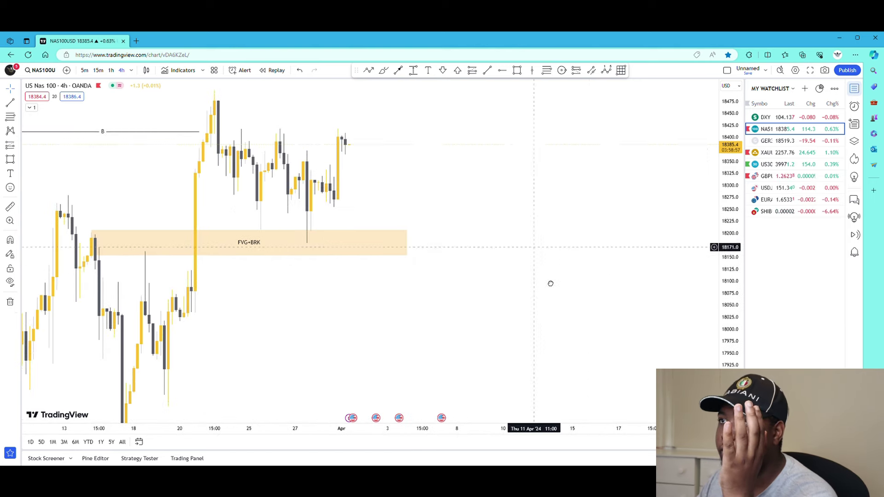
pyautogui.moveTo(366, 193); pyautogui.dragTo(389, 256)
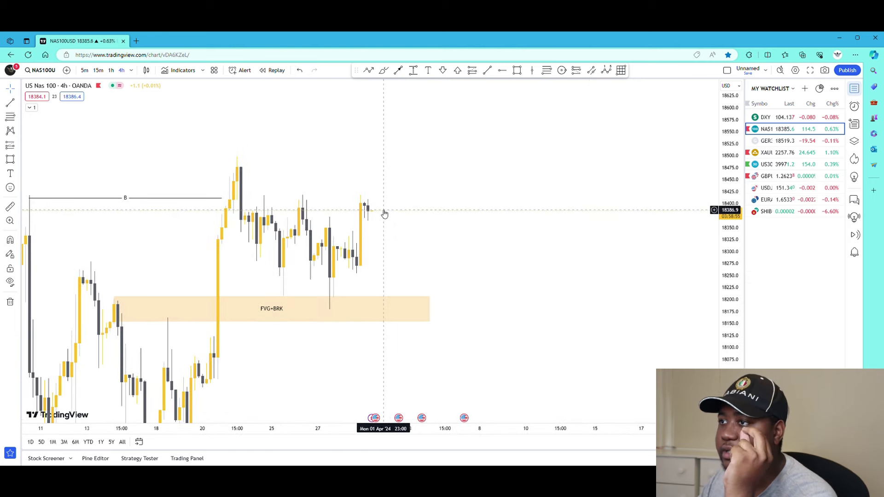
# - Draw an FVG-labelled zone below current price and a path arrow pointing into it
pyautogui.click(516, 73)
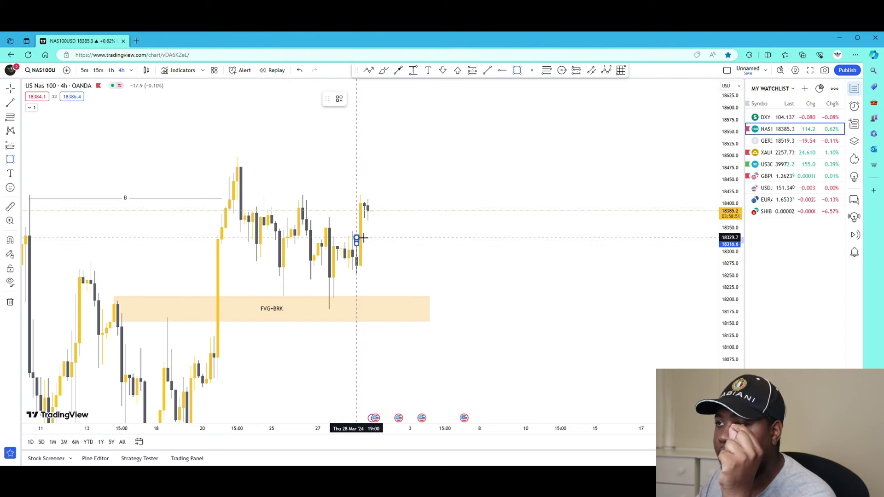
pyautogui.moveTo(356, 235); pyautogui.dragTo(422, 220)
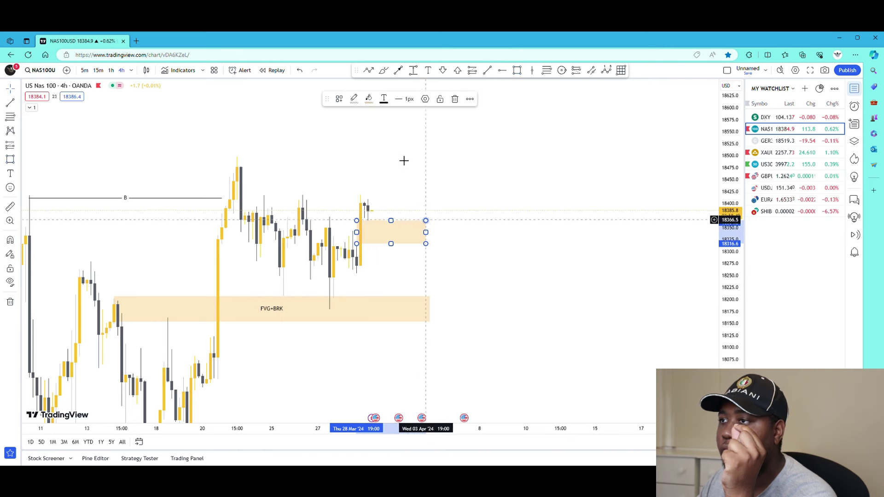
pyautogui.click(339, 98)
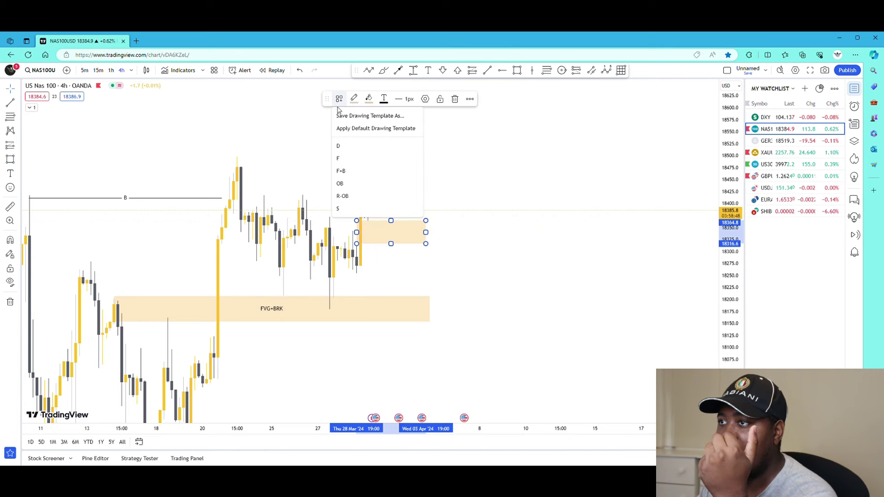
pyautogui.click(344, 162)
pyautogui.click(368, 70)
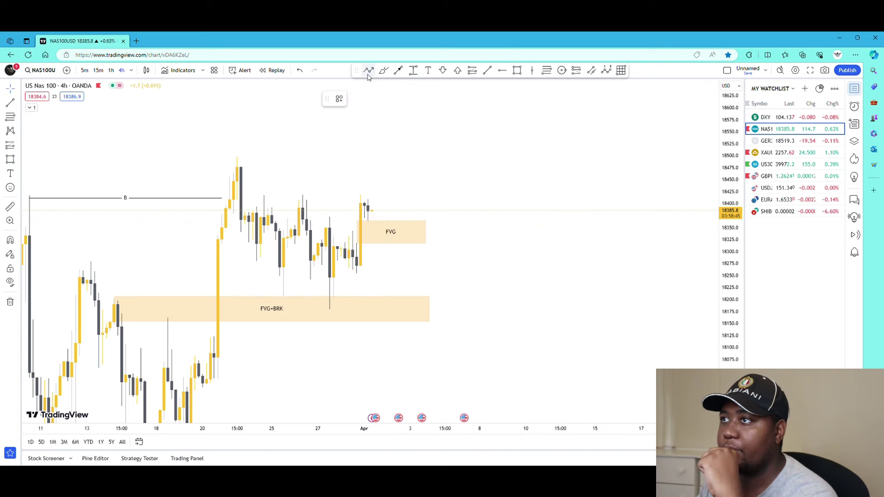
pyautogui.click(375, 210)
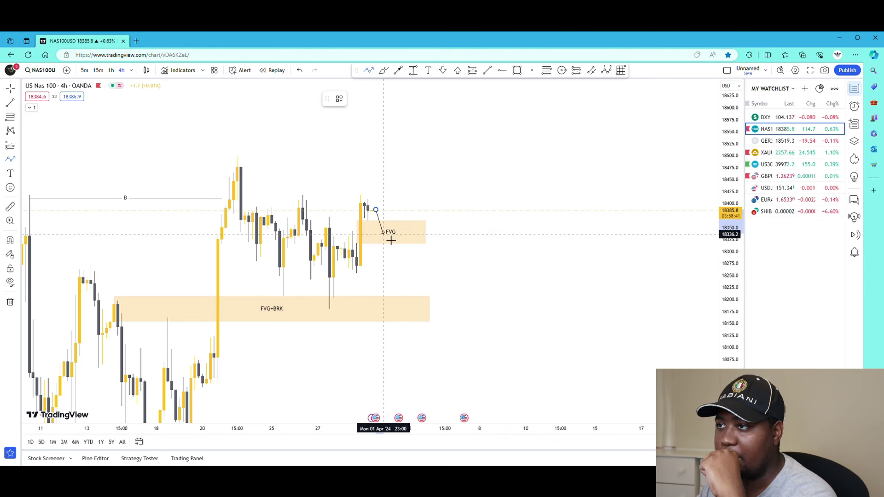
pyautogui.press('Escape')
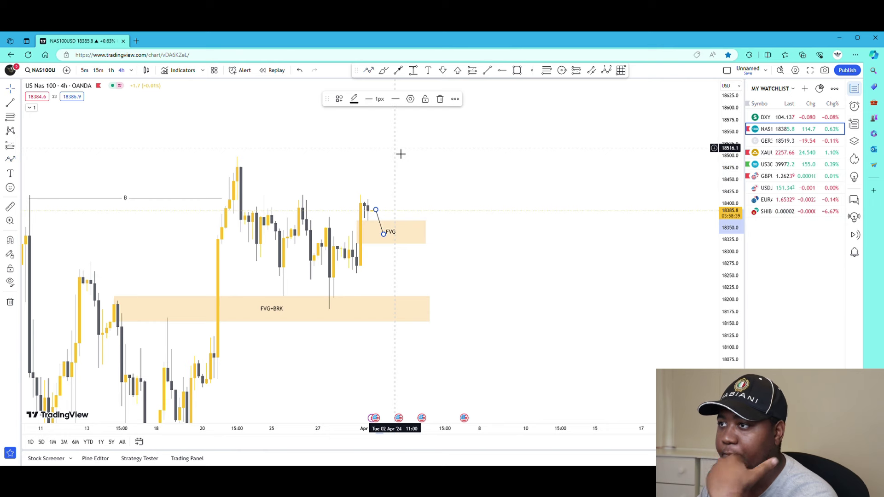
# - Add a rectangle above the range highs labelled SUPPLY with template S
pyautogui.click(517, 71)
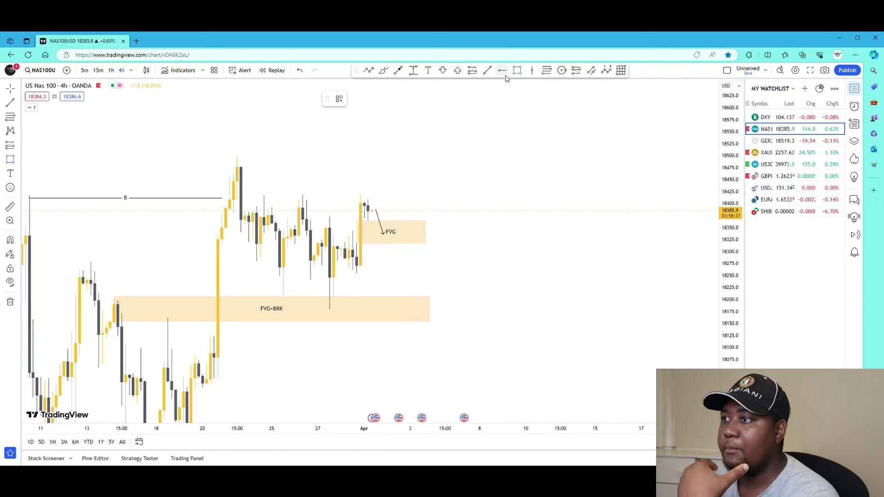
pyautogui.click(237, 184)
pyautogui.click(432, 154)
pyautogui.click(338, 98)
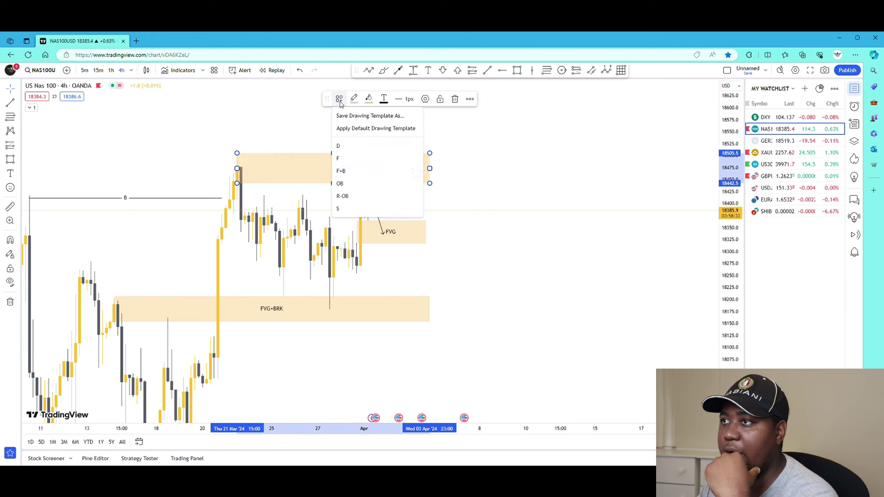
pyautogui.click(514, 215)
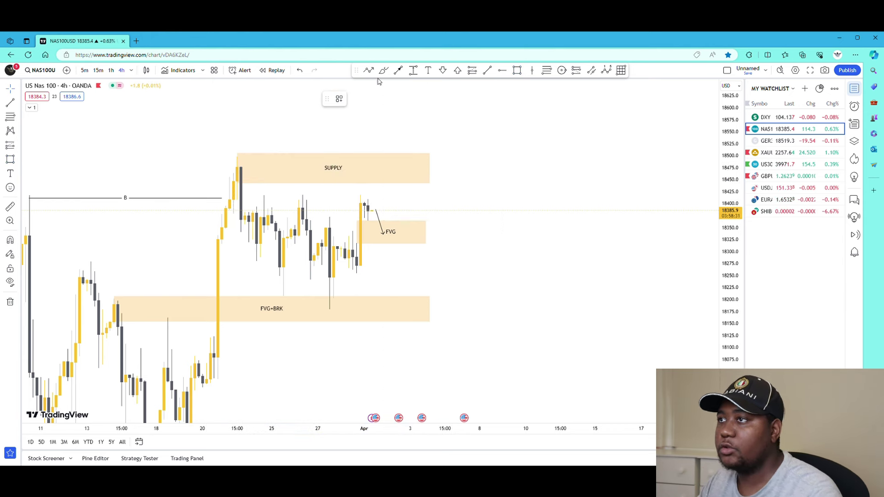
# - Draw a line along the late-March range highs and label it X
pyautogui.click(488, 71)
pyautogui.click(264, 197)
pyautogui.moveTo(295, 202); pyautogui.dragTo(406, 193)
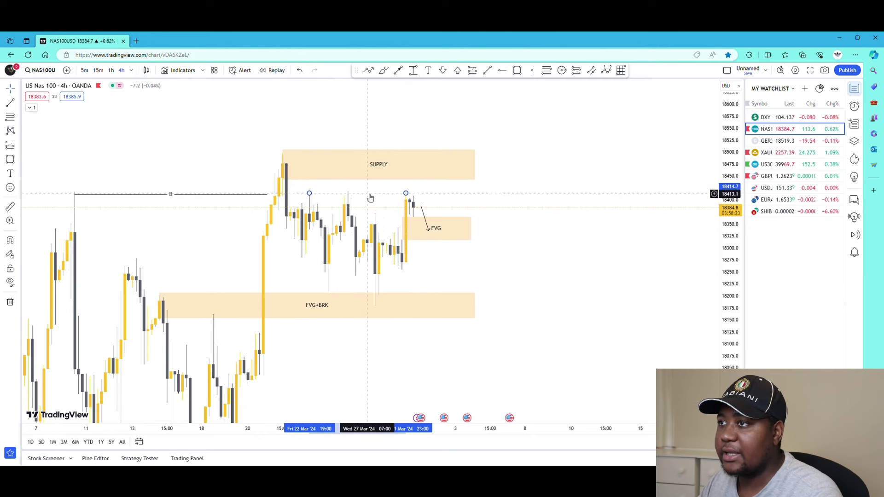
pyautogui.click(340, 99)
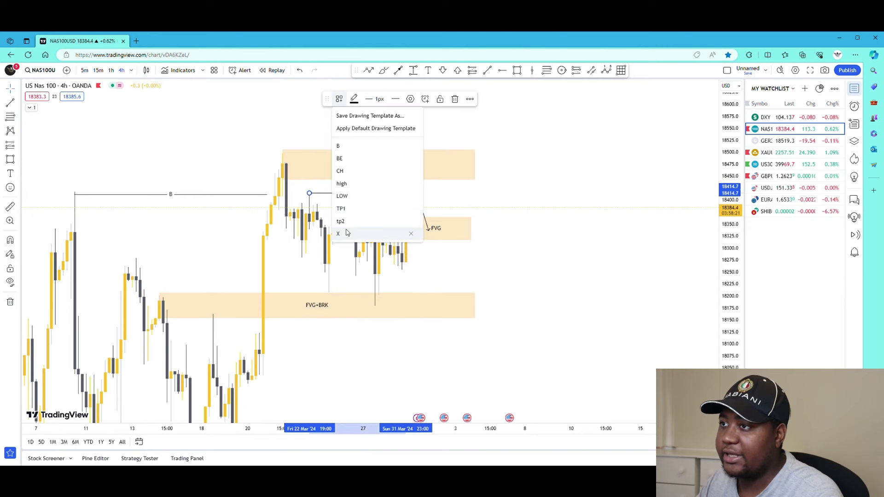
pyautogui.click(405, 234)
pyautogui.moveTo(555, 244); pyautogui.dragTo(508, 247)
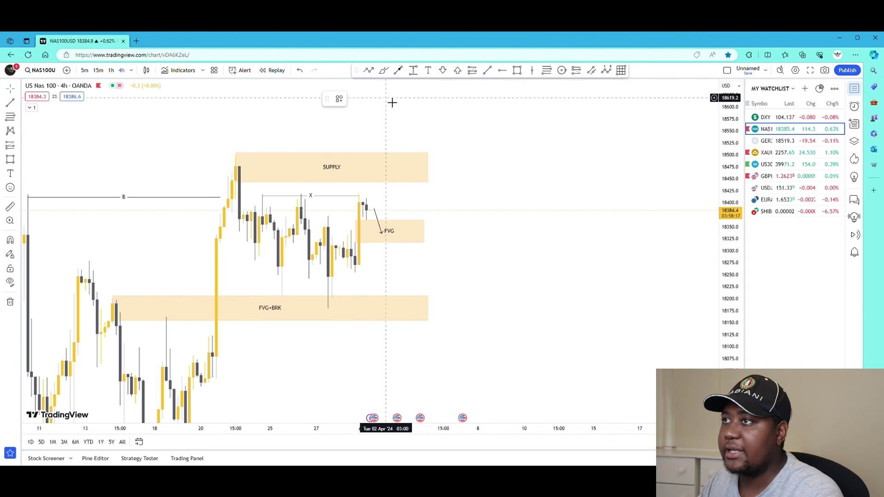
# - Draw a projected path peaking in SUPPLY, dipping into the FVG, then rallying to about 18600
pyautogui.click(369, 72)
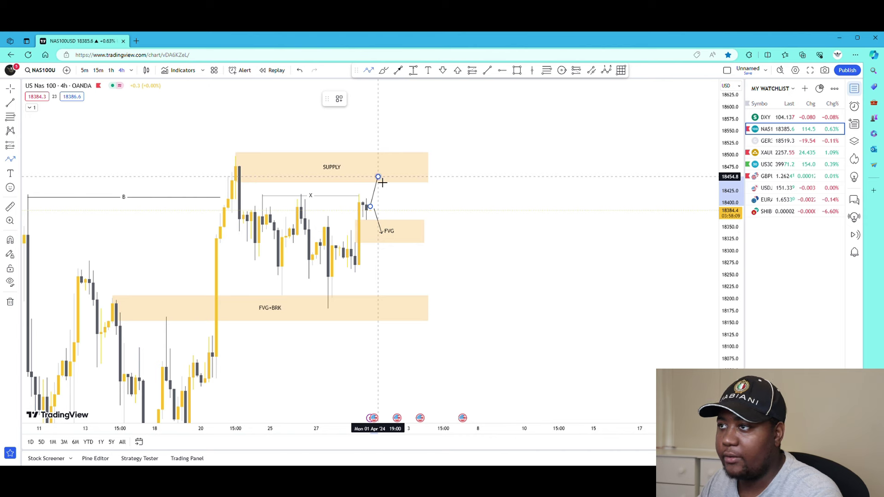
pyautogui.click(378, 176)
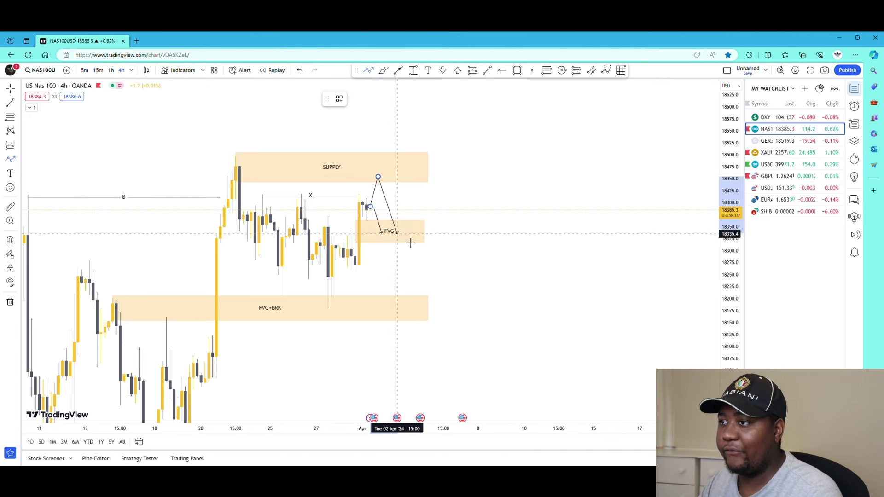
pyautogui.click(397, 238)
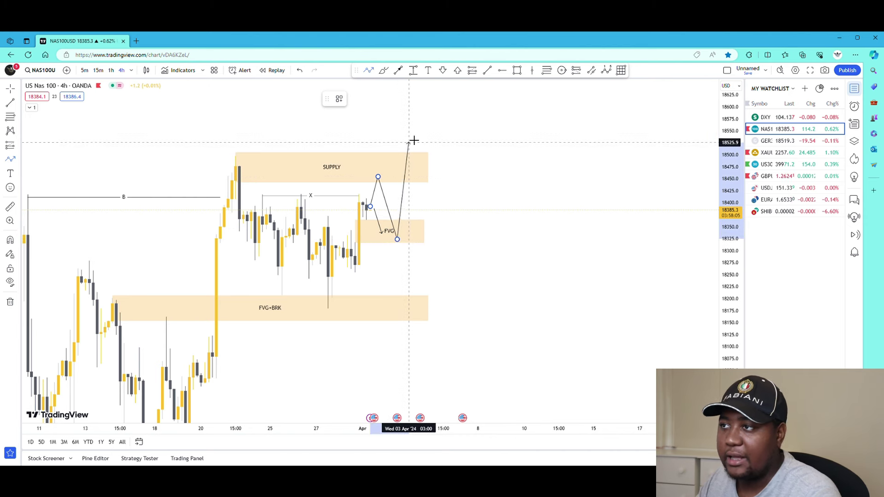
pyautogui.doubleClick(416, 103)
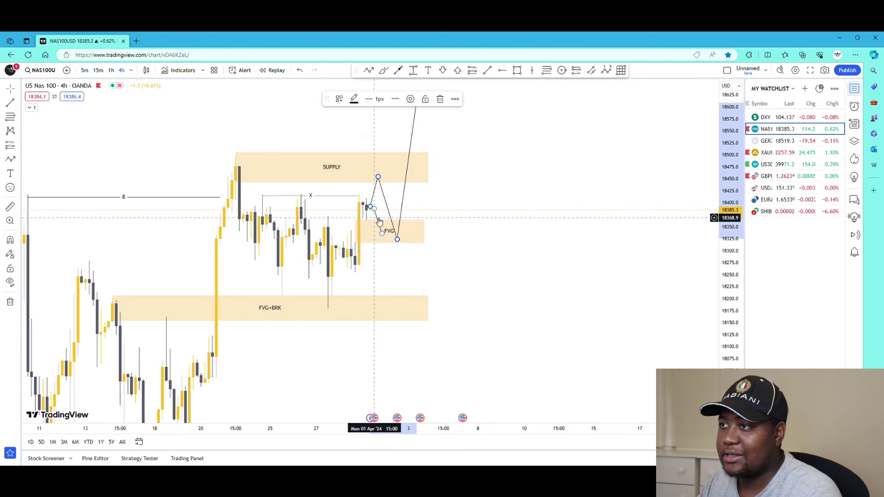
# - Centre the projection on the chart and switch NAS100 to 1-hour candles
pyautogui.click(472, 181)
pyautogui.moveTo(471, 181)
pyautogui.mouseDown()
pyautogui.moveTo(609, 344)
pyautogui.moveTo(618, 336)
pyautogui.mouseUp()
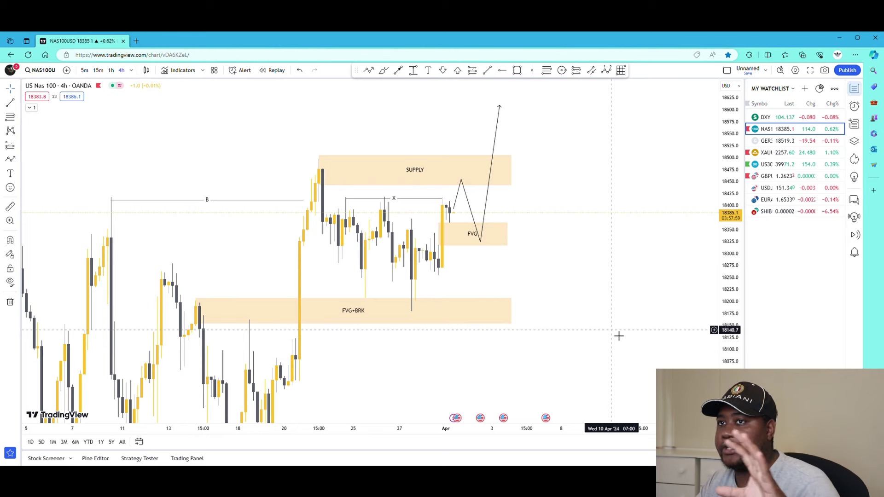
pyautogui.click(111, 71)
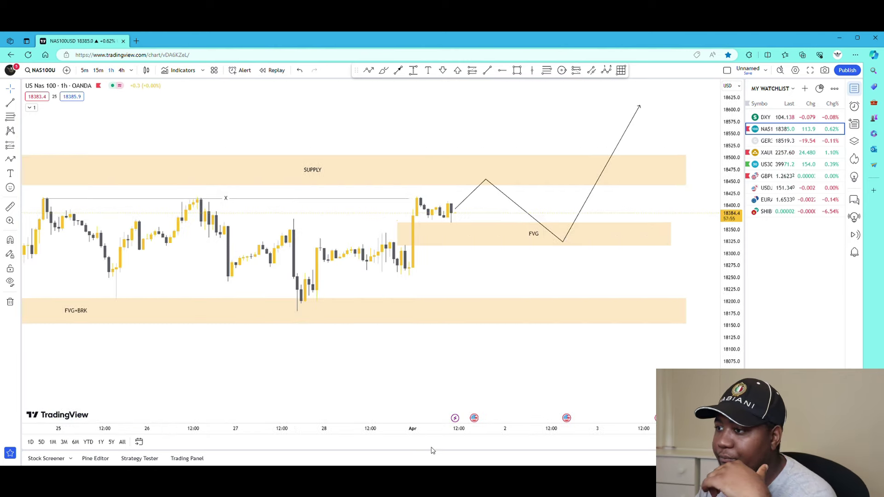
# - Extend the lower FVG+BRK box further back in time on the 1-hour chart
pyautogui.moveTo(426, 431); pyautogui.dragTo(562, 433)
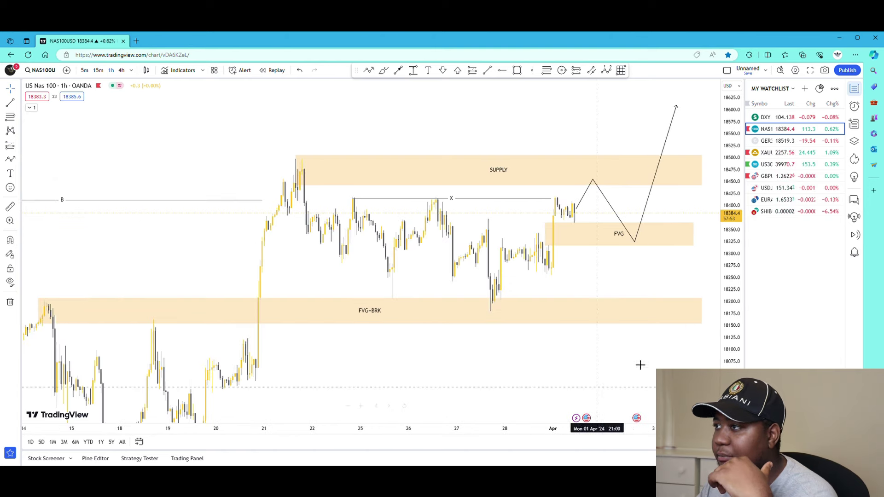
pyautogui.moveTo(650, 401); pyautogui.dragTo(497, 391)
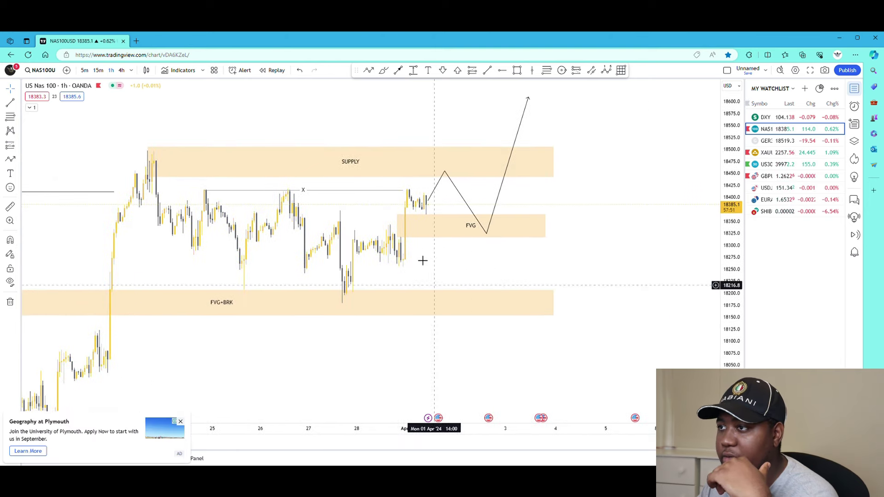
pyautogui.click(399, 233)
pyautogui.moveTo(397, 225); pyautogui.dragTo(338, 226)
pyautogui.moveTo(243, 350); pyautogui.dragTo(533, 361)
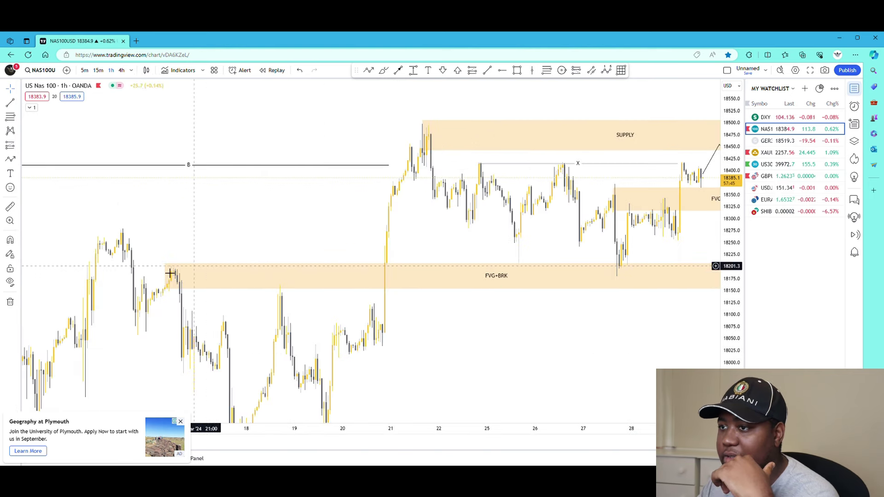
# - Relabel the upper FVG box as FVG+BRK using the F+B template
pyautogui.click(617, 336)
pyautogui.moveTo(616, 336); pyautogui.dragTo(343, 258)
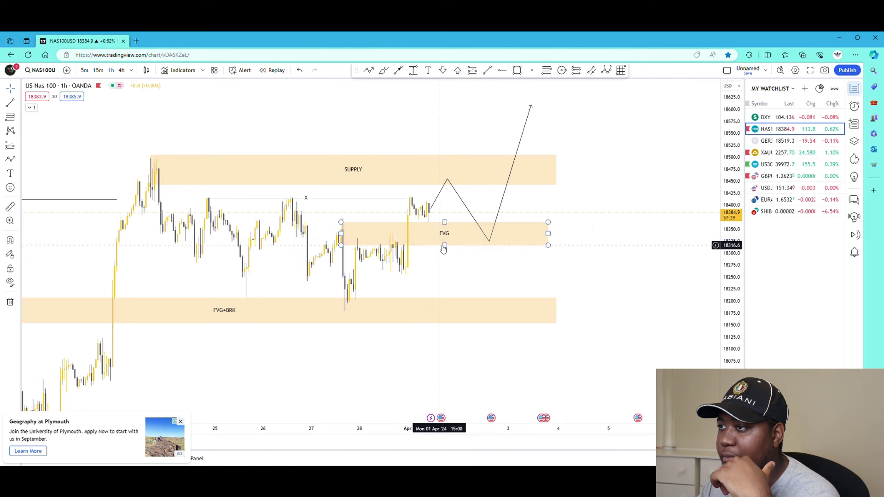
pyautogui.click(443, 247)
pyautogui.click(339, 99)
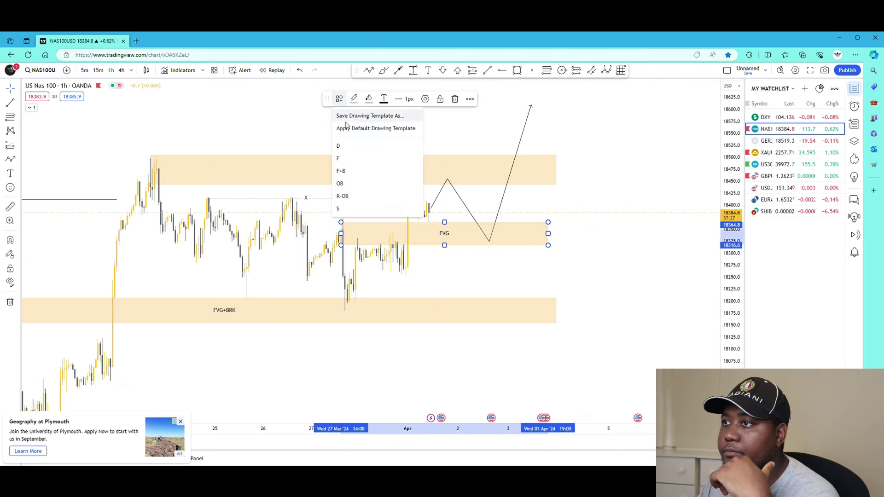
pyautogui.click(347, 171)
pyautogui.click(575, 277)
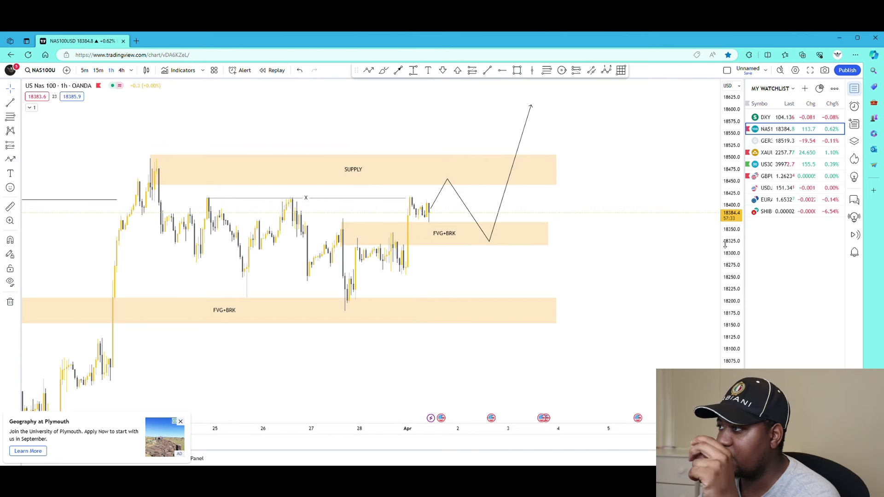
# - Stretch the price scale to enlarge the zones and view NAS100 on daily candles
pyautogui.moveTo(726, 243); pyautogui.dragTo(722, 100)
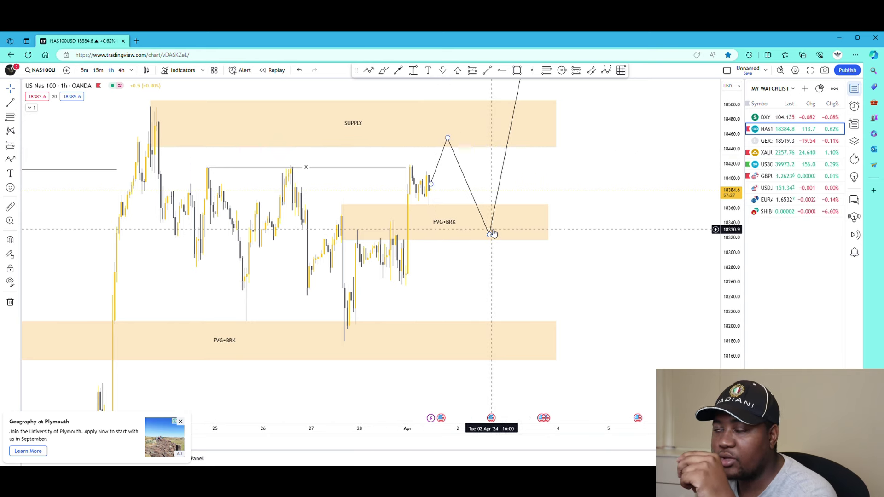
pyautogui.moveTo(598, 221); pyautogui.dragTo(569, 321)
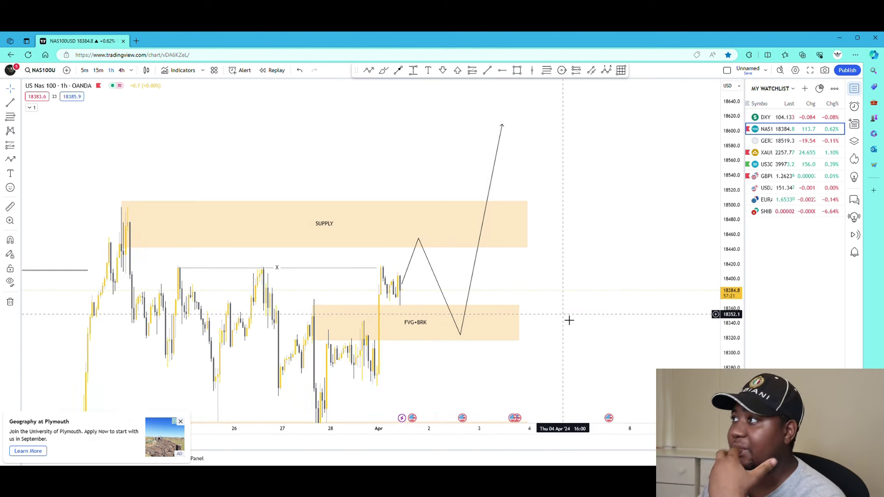
pyautogui.click(131, 70)
pyautogui.click(154, 355)
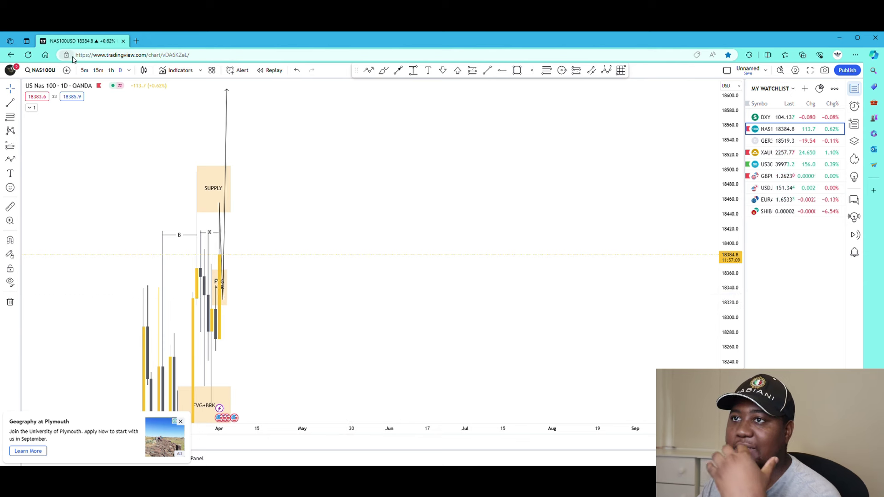
# - Return the NAS100 chart to 4-hour candles and nudge it sideways
pyautogui.click(129, 72)
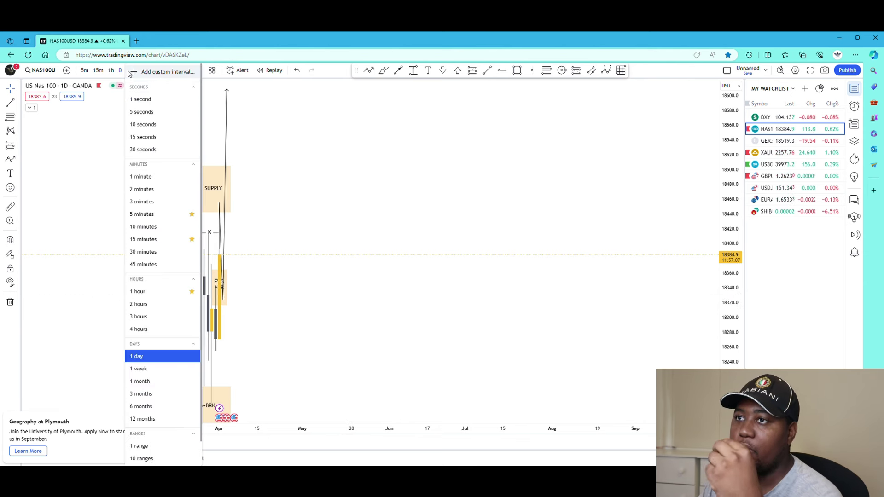
pyautogui.click(157, 328)
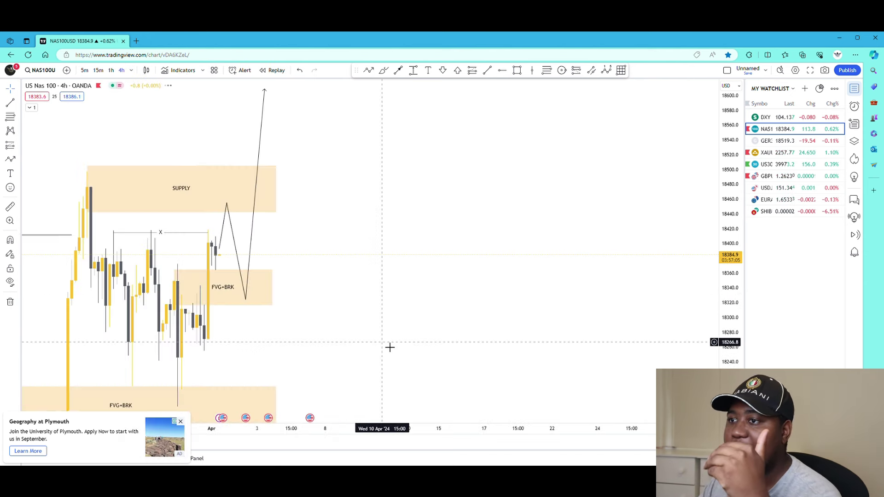
pyautogui.moveTo(491, 330); pyautogui.dragTo(514, 330)
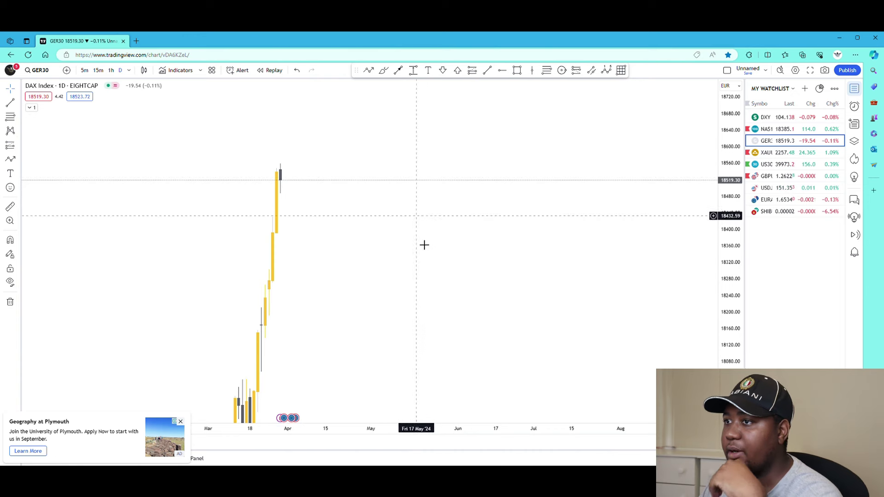
# - Close the ad banner and the Go ad-free offer, then frame the latest GER30 daily candles
pyautogui.moveTo(732, 181); pyautogui.dragTo(733, 329)
pyautogui.click(180, 422)
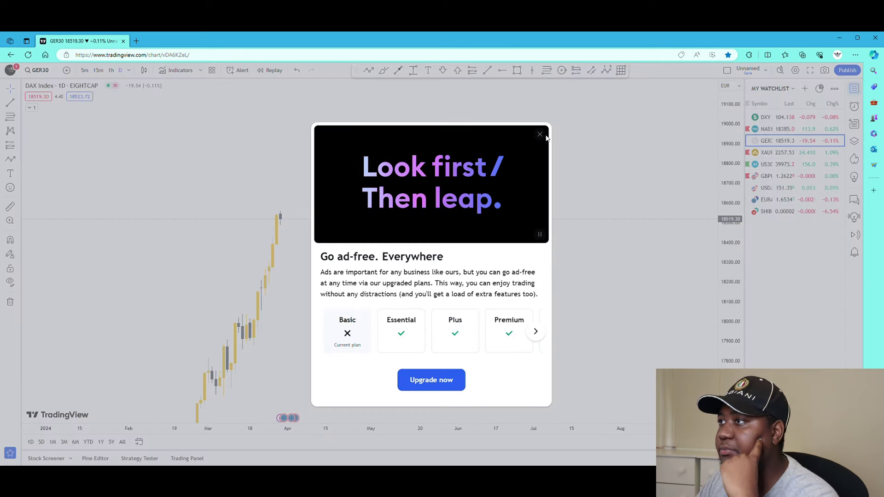
pyautogui.click(539, 134)
pyautogui.moveTo(353, 310); pyautogui.dragTo(282, 253)
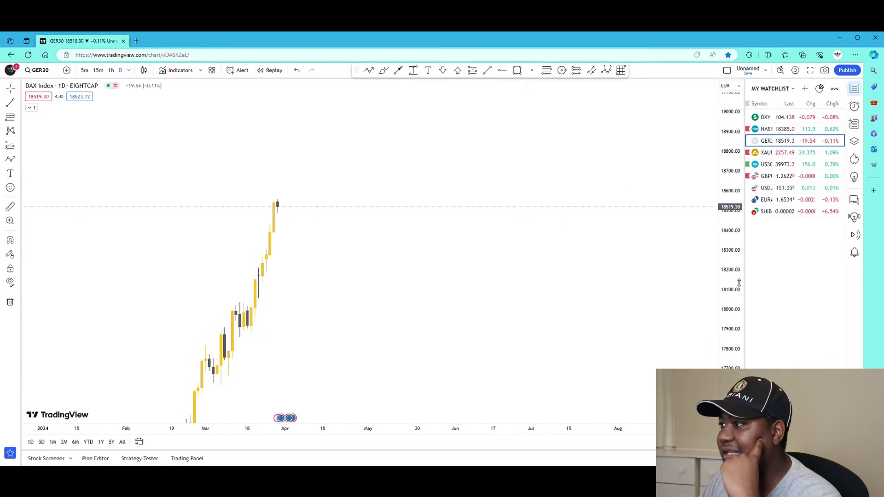
# - Zoom into the recent DAX bars and draw a trial zone just below the highs
pyautogui.moveTo(734, 288); pyautogui.dragTo(704, 60)
pyautogui.moveTo(577, 427); pyautogui.dragTo(361, 279)
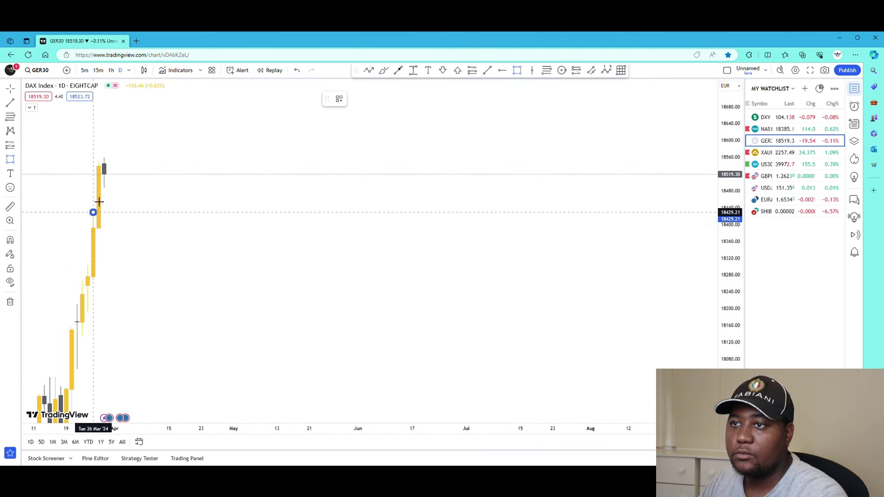
pyautogui.moveTo(99, 197); pyautogui.dragTo(174, 182)
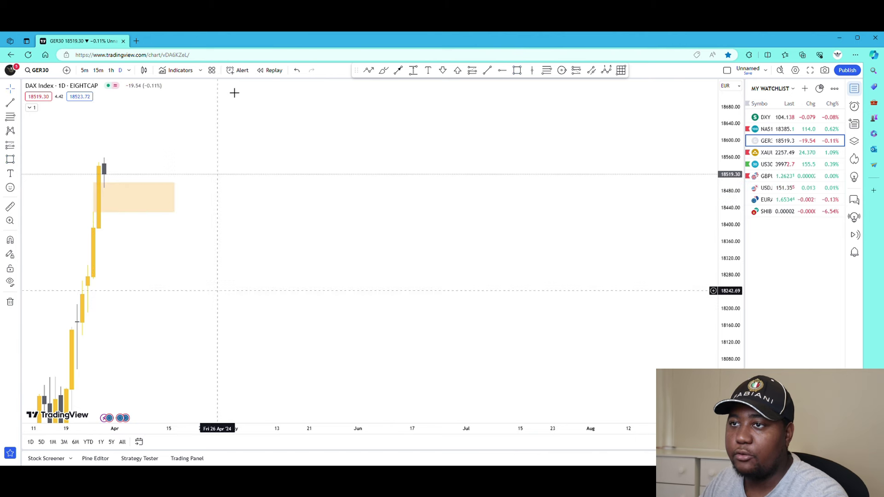
# - Switch DAX to 4-hour candles and delete the yellow trial zone
pyautogui.click(129, 71)
pyautogui.click(146, 328)
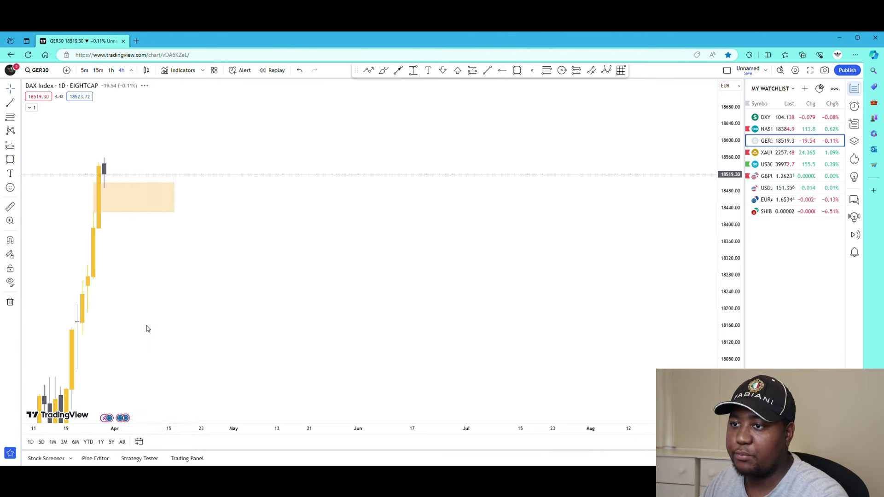
pyautogui.moveTo(233, 316); pyautogui.dragTo(396, 302)
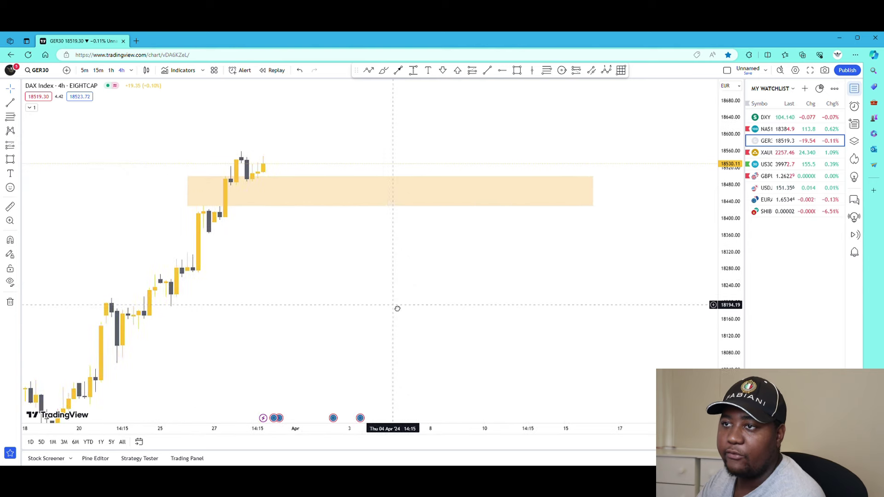
pyautogui.click(313, 207)
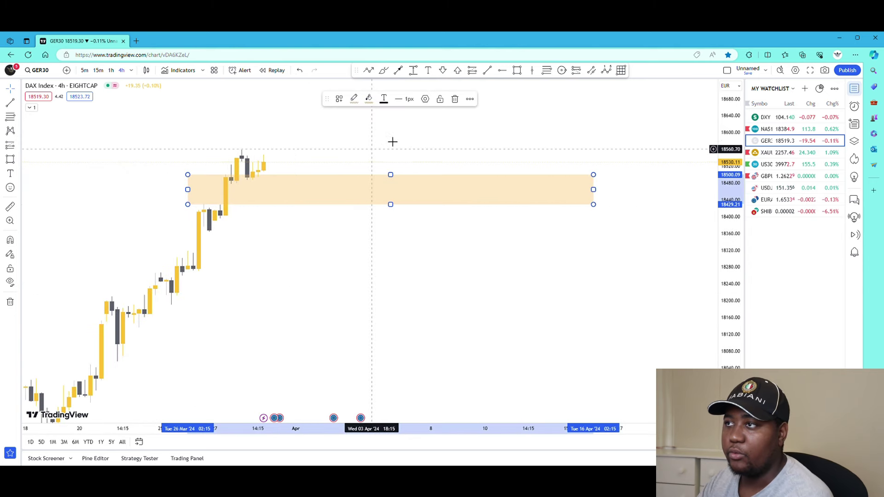
pyautogui.click(454, 99)
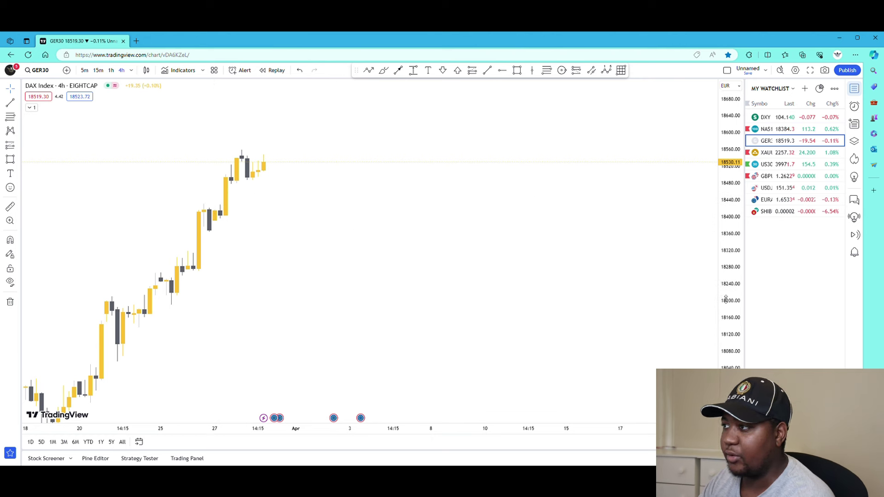
pyautogui.moveTo(726, 301); pyautogui.dragTo(732, 208)
# - Switch DAX to 2-hour candles and enlarge the recent bars
pyautogui.moveTo(376, 340); pyautogui.dragTo(370, 347)
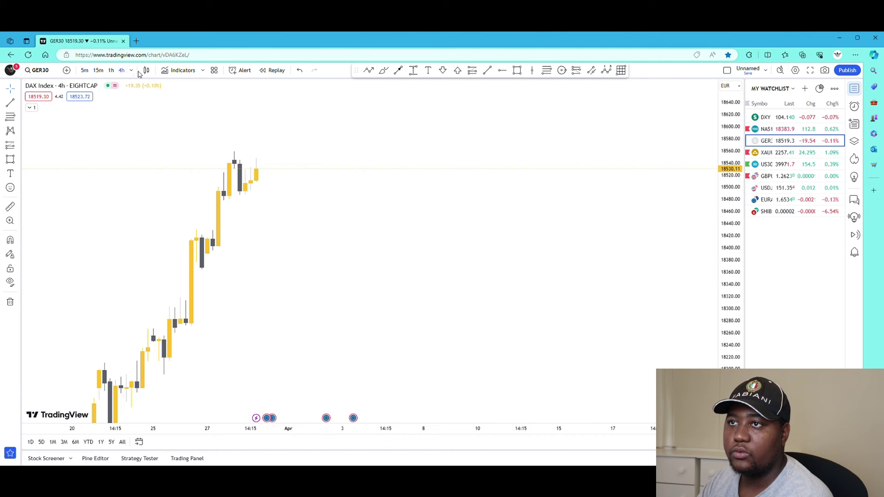
pyautogui.click(131, 70)
pyautogui.click(142, 306)
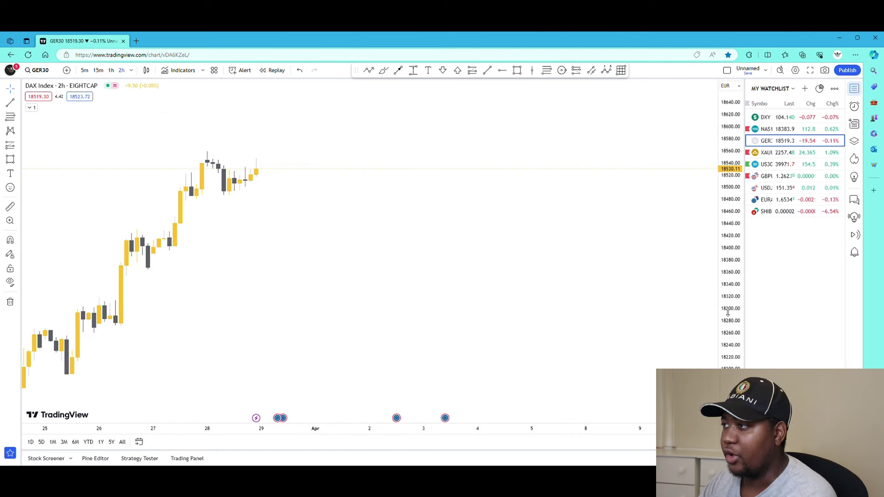
pyautogui.moveTo(728, 313); pyautogui.dragTo(728, 180)
pyautogui.moveTo(411, 180); pyautogui.dragTo(438, 375)
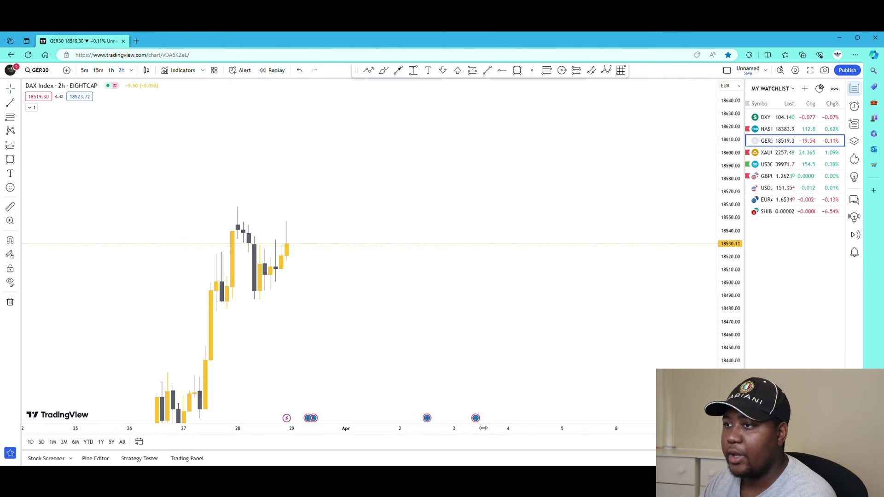
pyautogui.moveTo(477, 429); pyautogui.dragTo(520, 430)
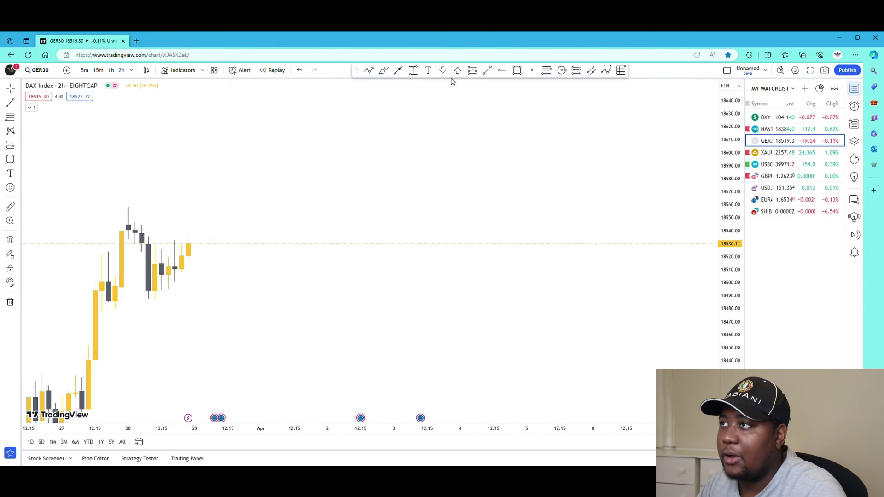
# - Draw a short structure line at the breakout level and apply template B
pyautogui.click(487, 73)
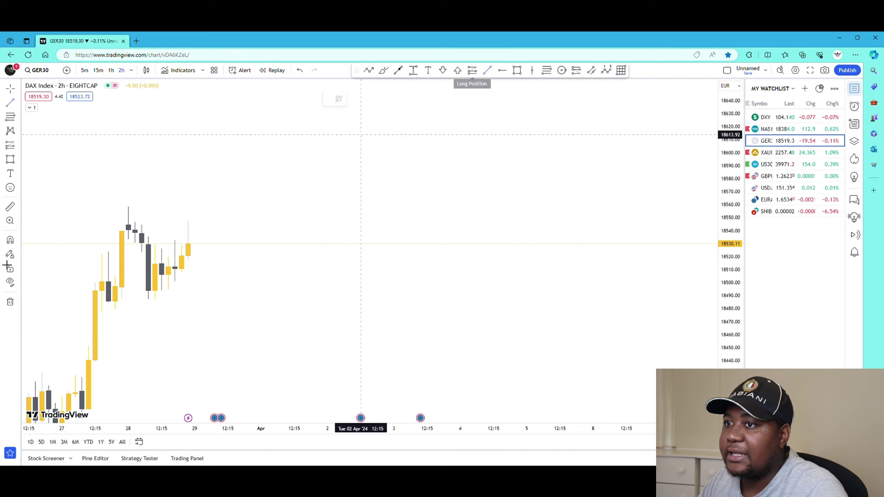
pyautogui.click(101, 252)
pyautogui.click(122, 253)
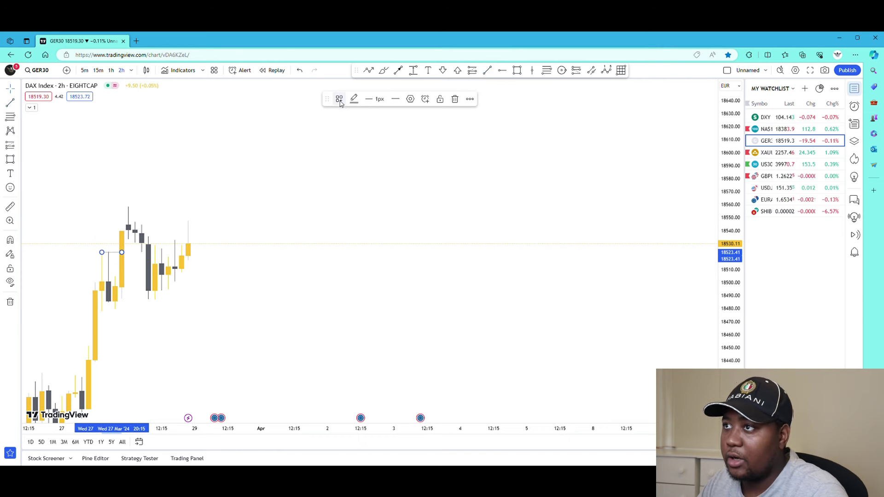
pyautogui.click(339, 100)
pyautogui.click(351, 147)
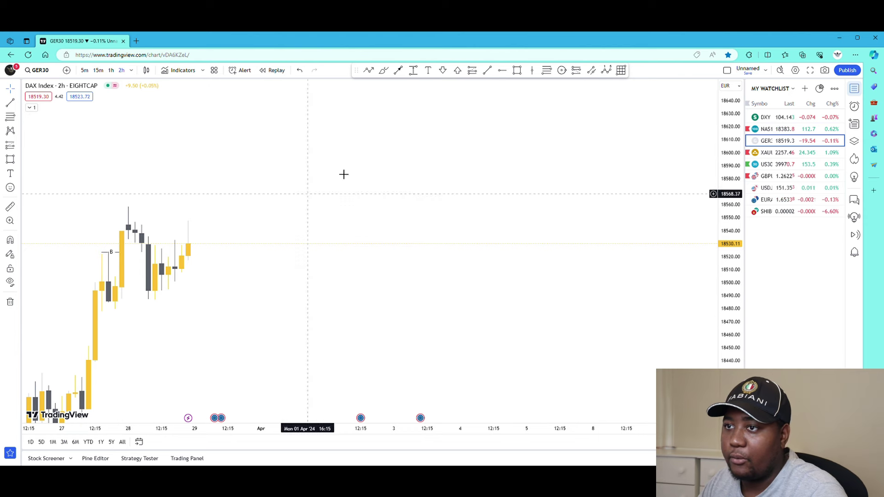
# - Draw a horizontal line along the recent high
pyautogui.click(489, 72)
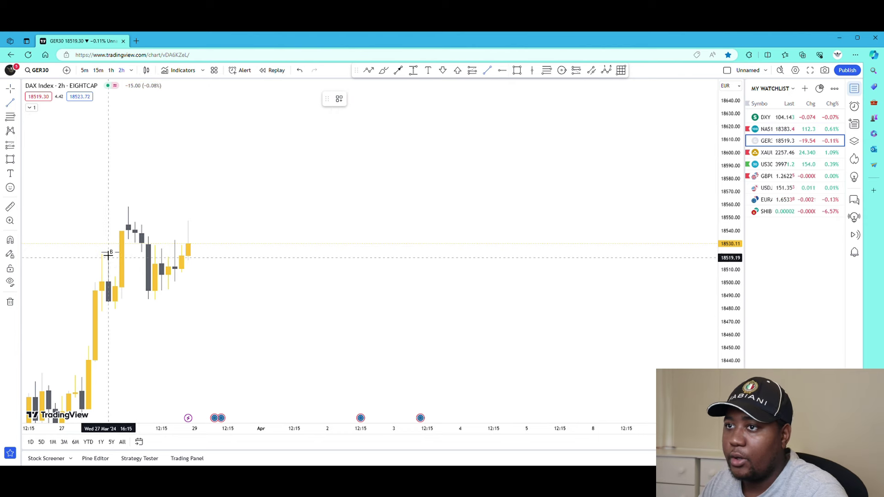
pyautogui.click(129, 208)
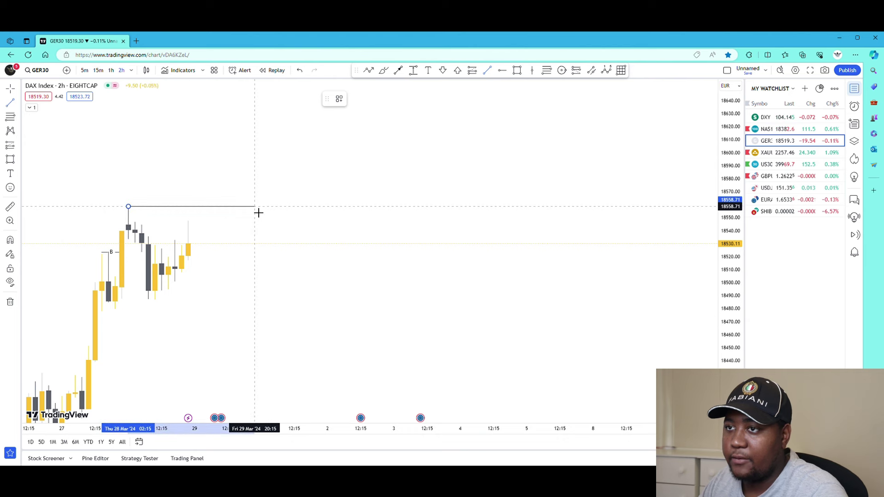
pyautogui.click(254, 207)
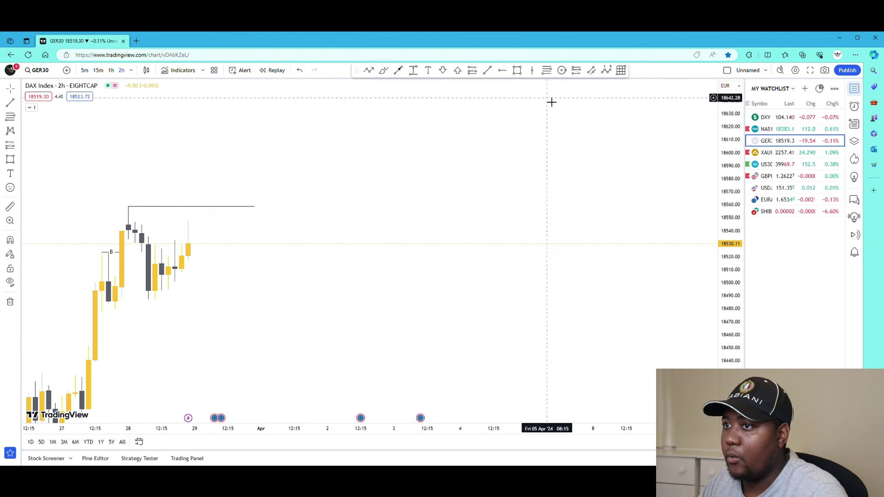
# - Draw a zone below the recent high and label it SUPPLY with template S
pyautogui.click(517, 70)
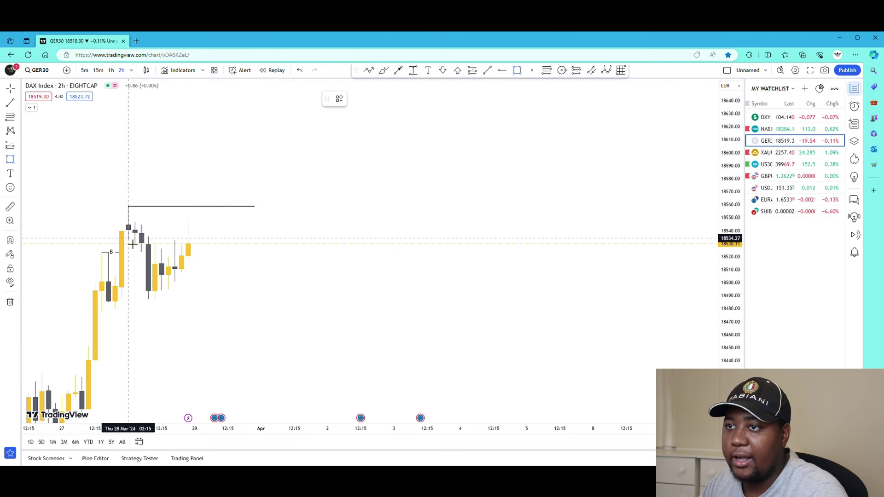
pyautogui.click(129, 238)
pyautogui.click(222, 208)
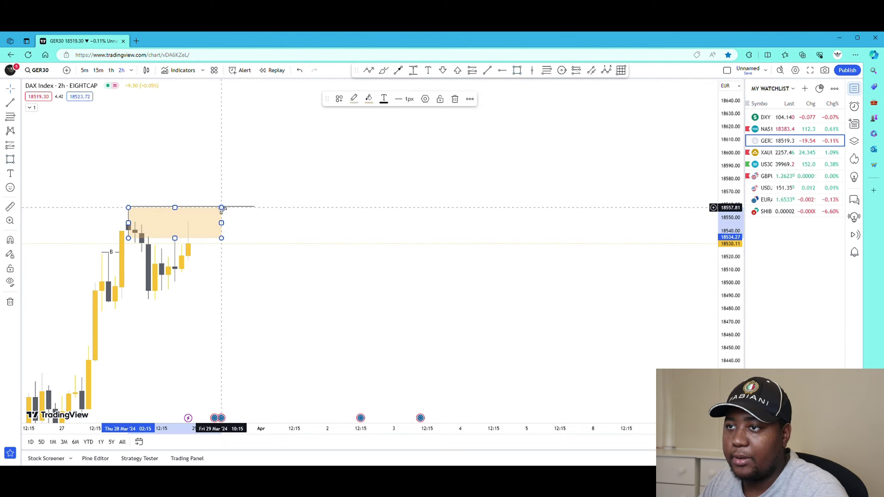
pyautogui.click(339, 99)
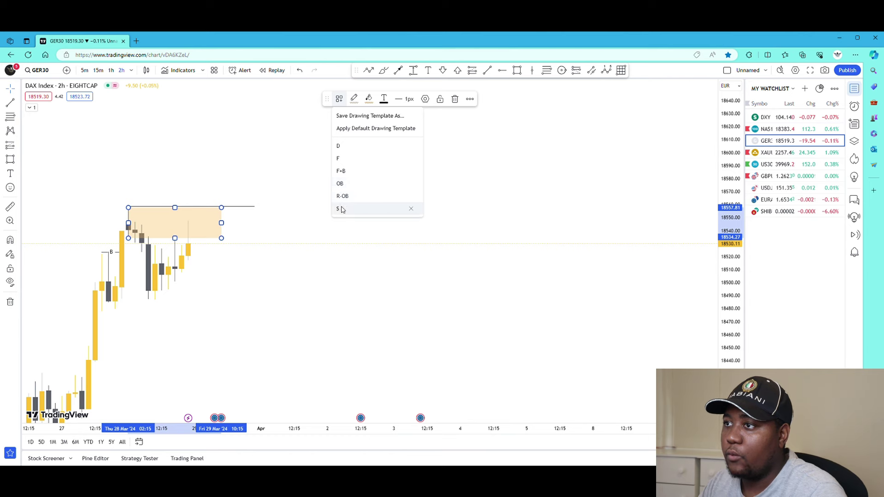
pyautogui.click(341, 210)
pyautogui.moveTo(344, 283); pyautogui.dragTo(354, 251)
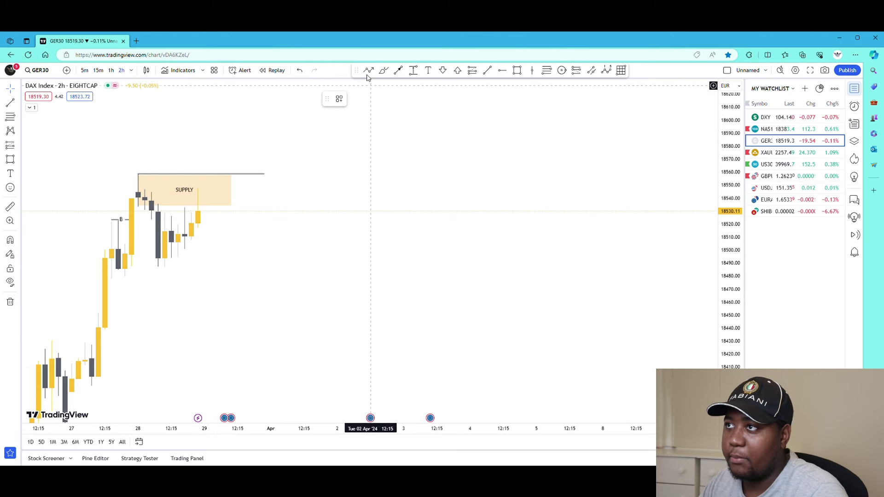
pyautogui.click(368, 70)
pyautogui.click(205, 206)
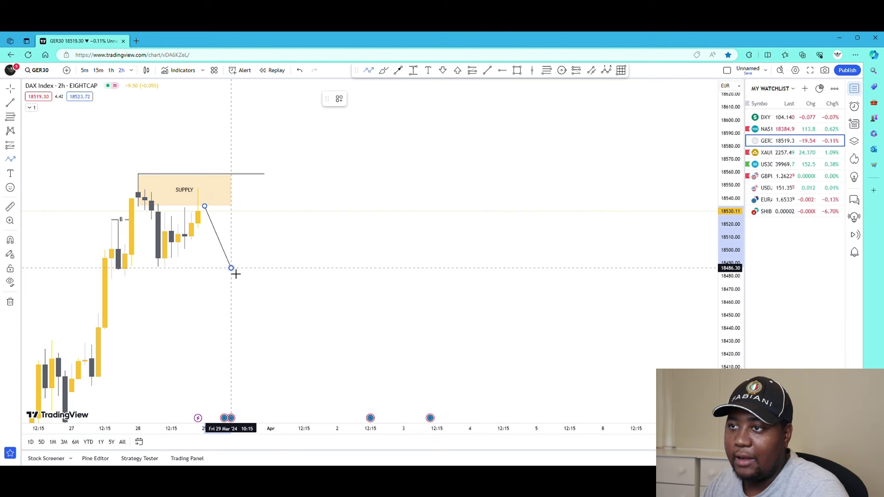
pyautogui.click(231, 268)
pyautogui.doubleClick(250, 126)
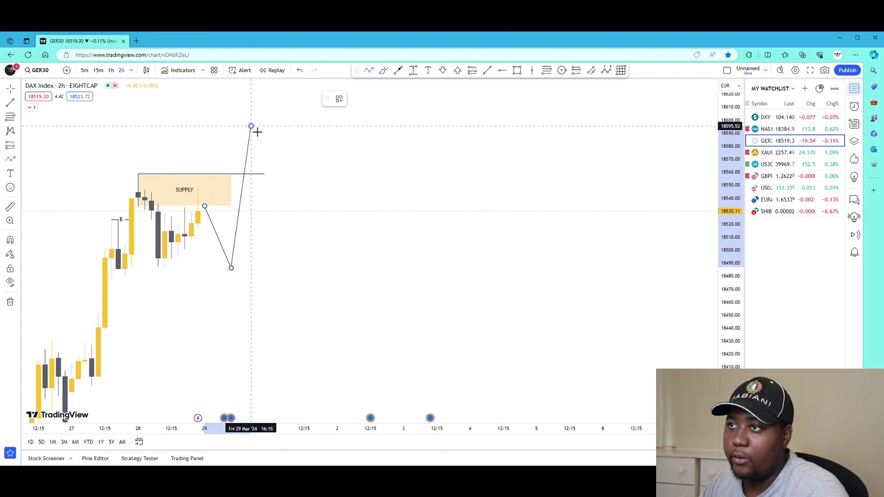
pyautogui.click(111, 71)
pyautogui.scroll(-3, 322, 368)
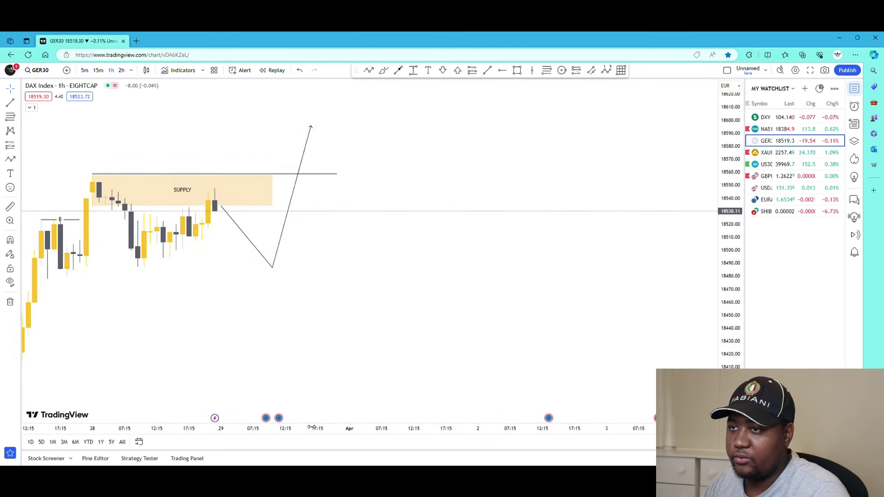
pyautogui.click(514, 73)
pyautogui.moveTo(295, 259); pyautogui.dragTo(480, 282)
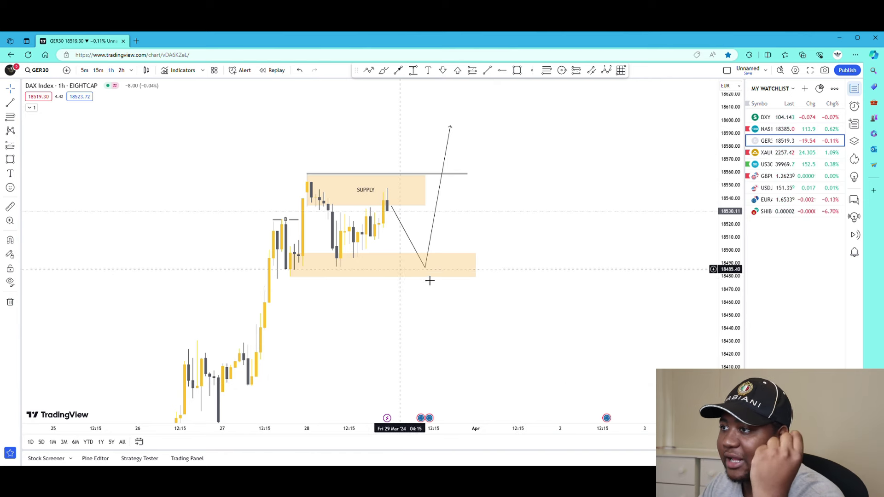
pyautogui.moveTo(490, 246); pyautogui.dragTo(452, 241)
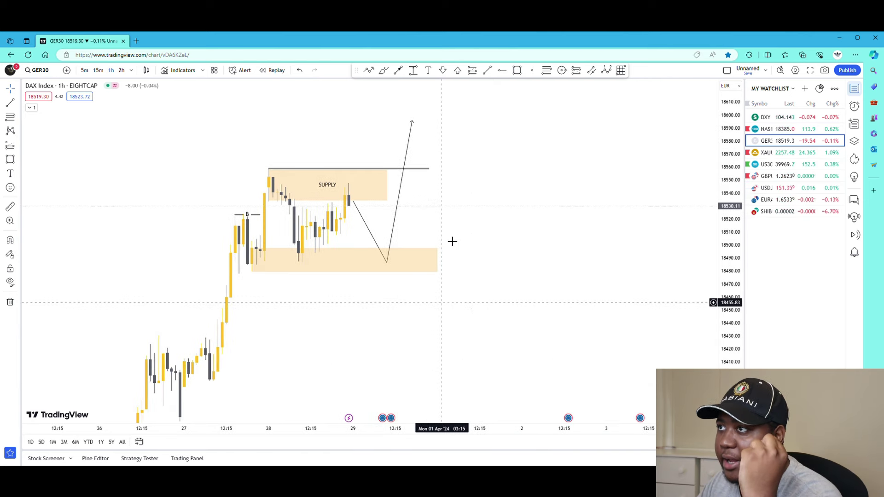
pyautogui.click(368, 70)
pyautogui.click(366, 241)
pyautogui.click(404, 313)
pyautogui.click(429, 229)
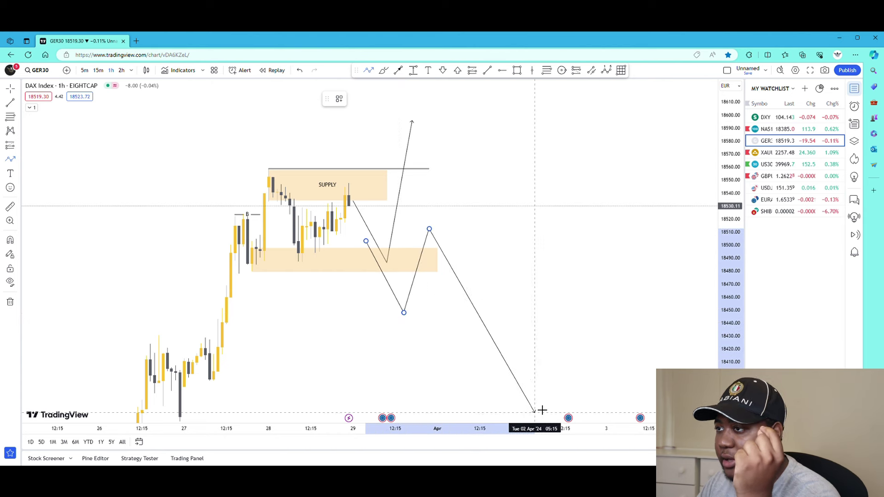
pyautogui.click(534, 409)
pyautogui.click(543, 286)
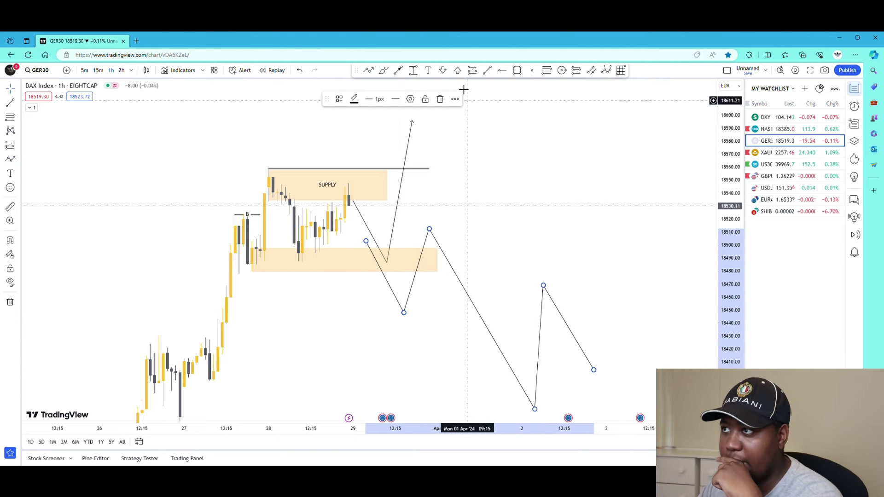
pyautogui.click(440, 99)
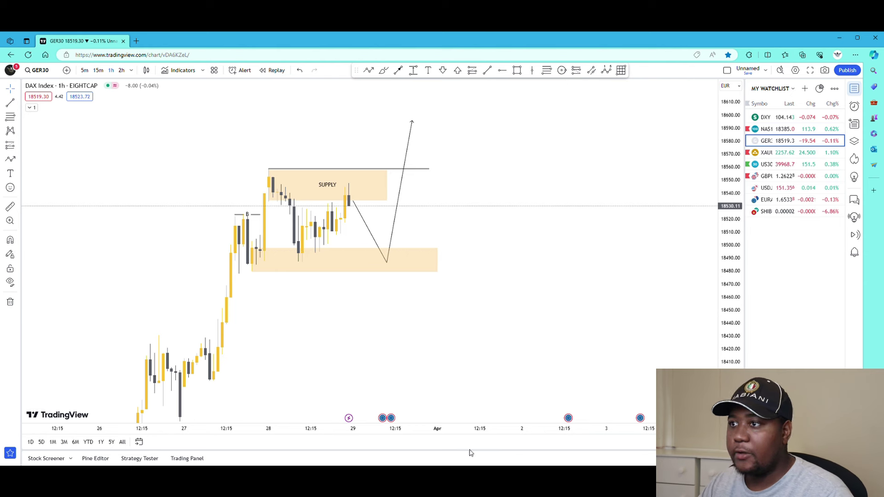
pyautogui.scroll(2, 450, 430)
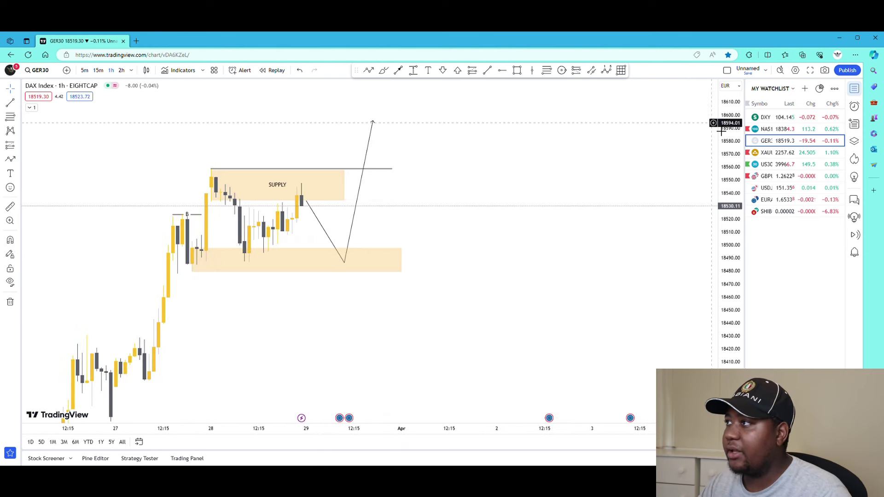
# - Load NAS100 from the watchlist, compress it to show more candles, and set the 1-day interval
pyautogui.click(778, 129)
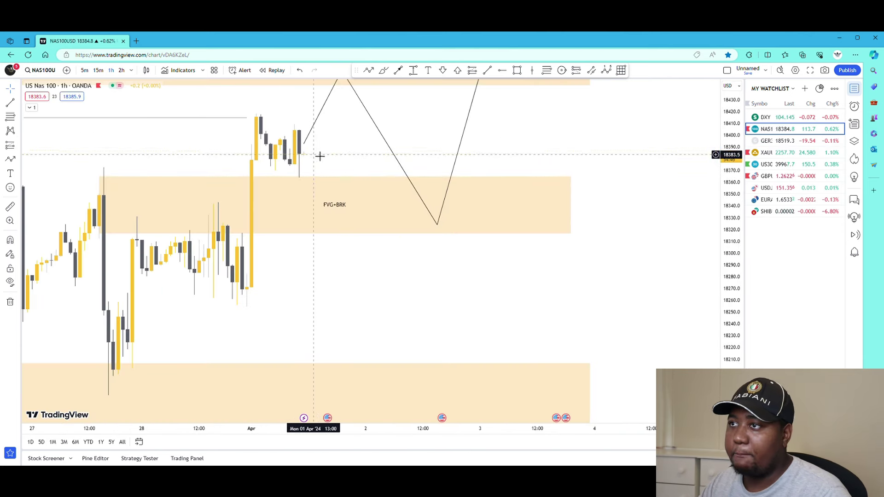
pyautogui.moveTo(723, 159); pyautogui.dragTo(724, 162)
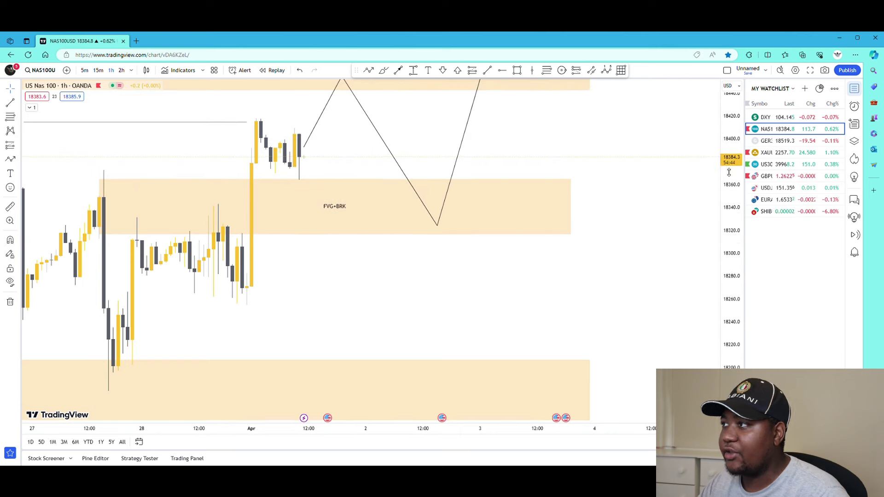
pyautogui.moveTo(552, 426); pyautogui.dragTo(513, 426)
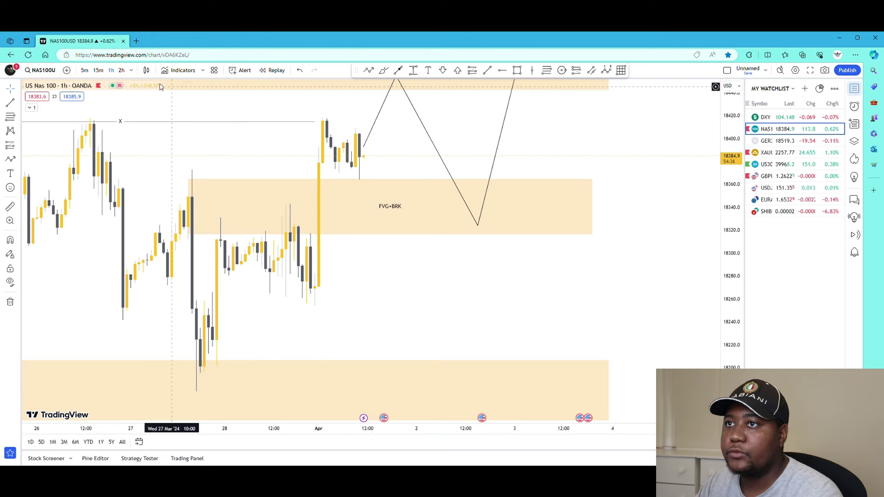
pyautogui.click(131, 70)
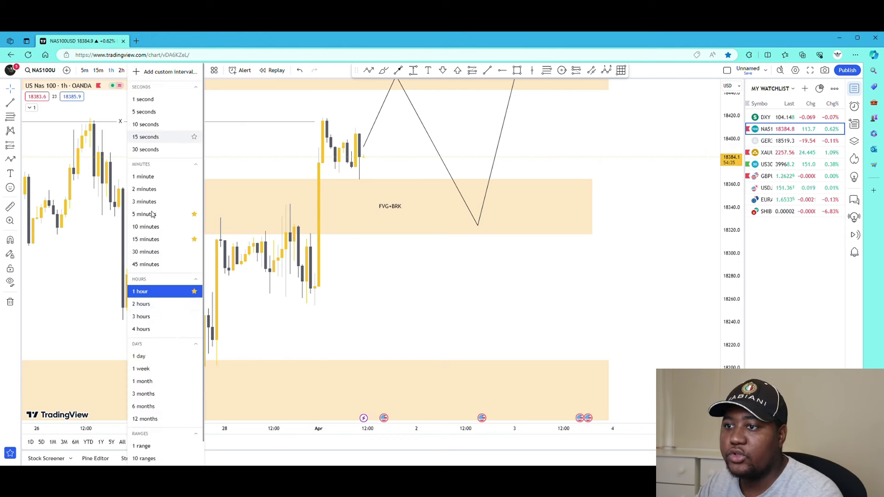
pyautogui.click(148, 354)
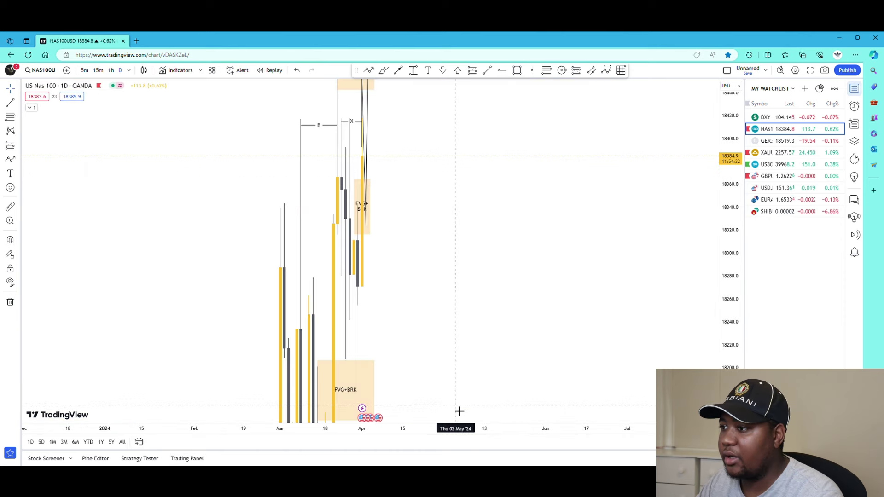
# - Move down the watchlist to XAUUSD gold and adjust the chart's pan and price scaling
pyautogui.press('Down')
pyautogui.press('Down')
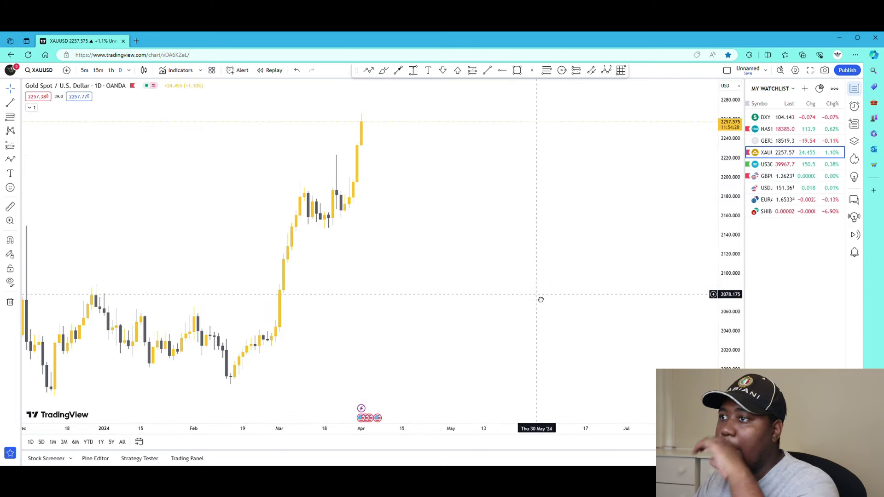
pyautogui.moveTo(541, 300); pyautogui.dragTo(717, 315)
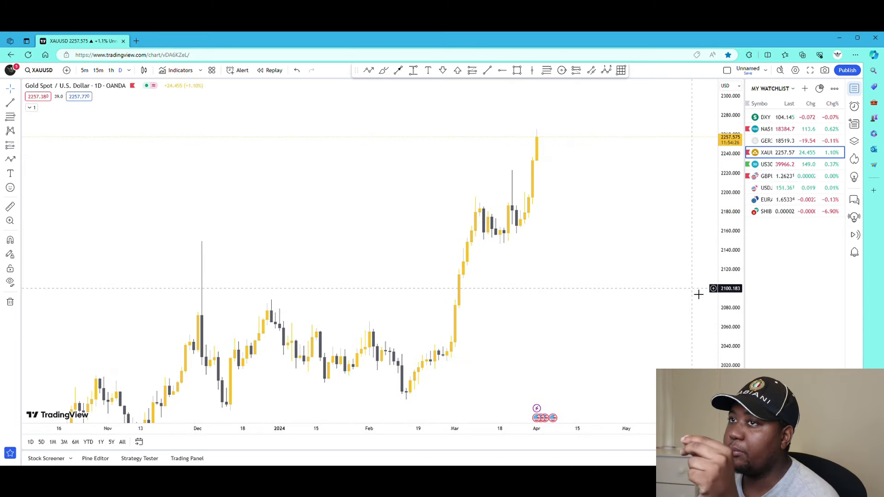
pyautogui.moveTo(683, 250); pyautogui.dragTo(631, 270)
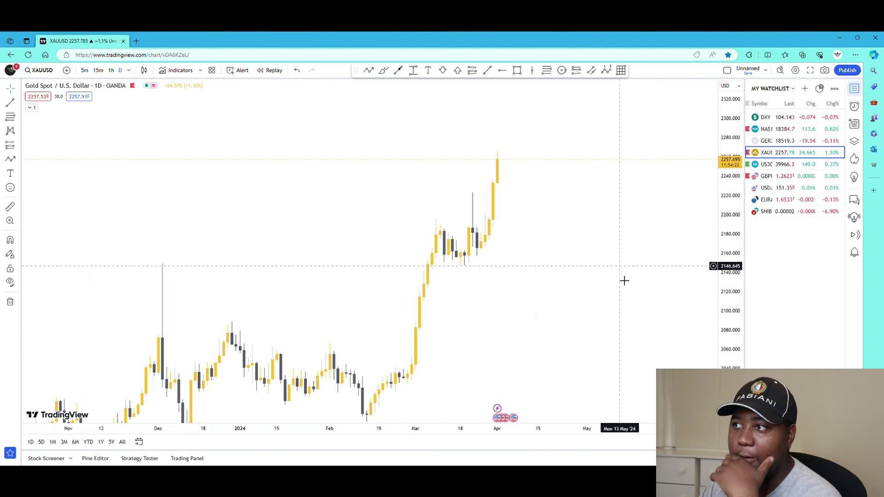
pyautogui.scroll(3, 678, 392)
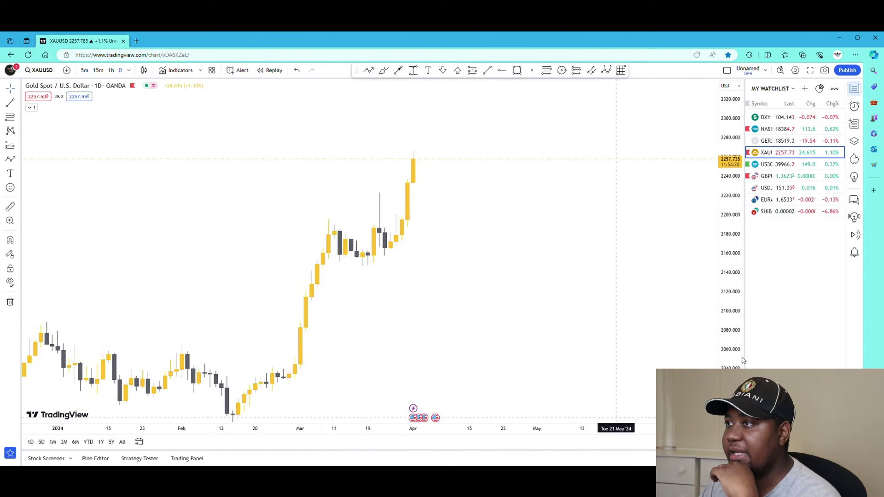
pyautogui.moveTo(738, 346); pyautogui.dragTo(710, 274)
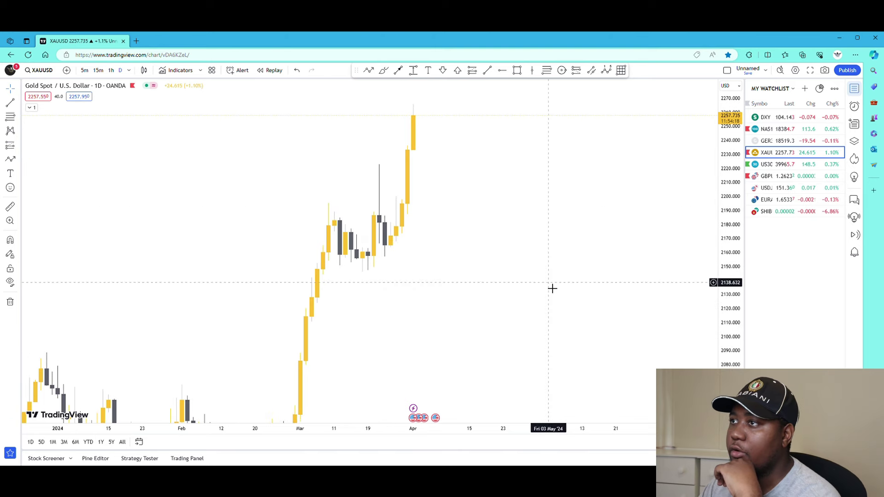
pyautogui.moveTo(548, 292); pyautogui.dragTo(476, 329)
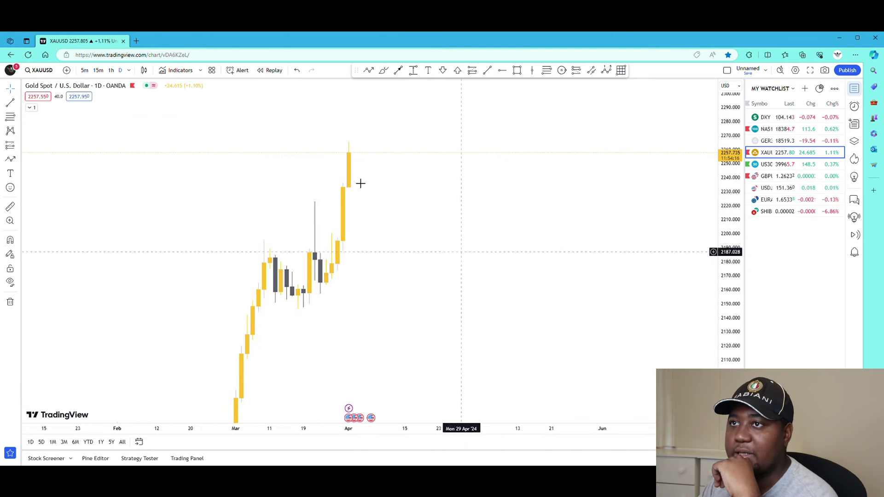
# - Switch the gold chart to 4-hour candles, then to 1-hour candles
pyautogui.click(131, 69)
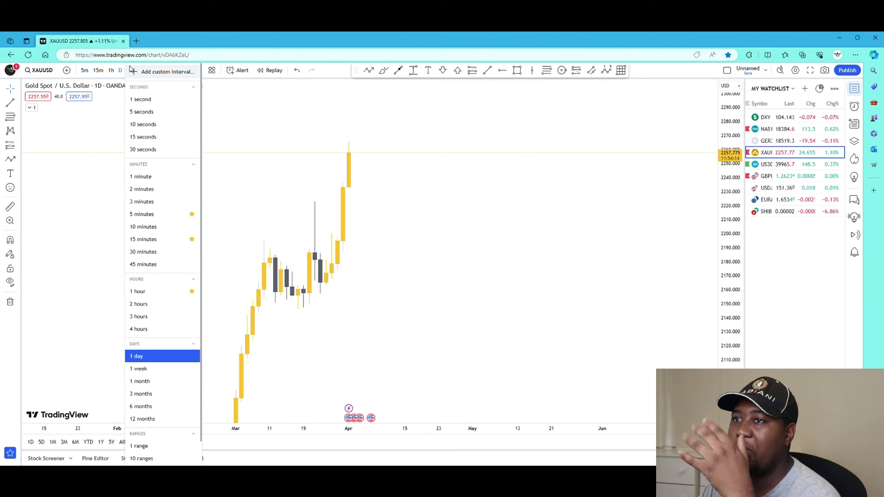
pyautogui.click(139, 329)
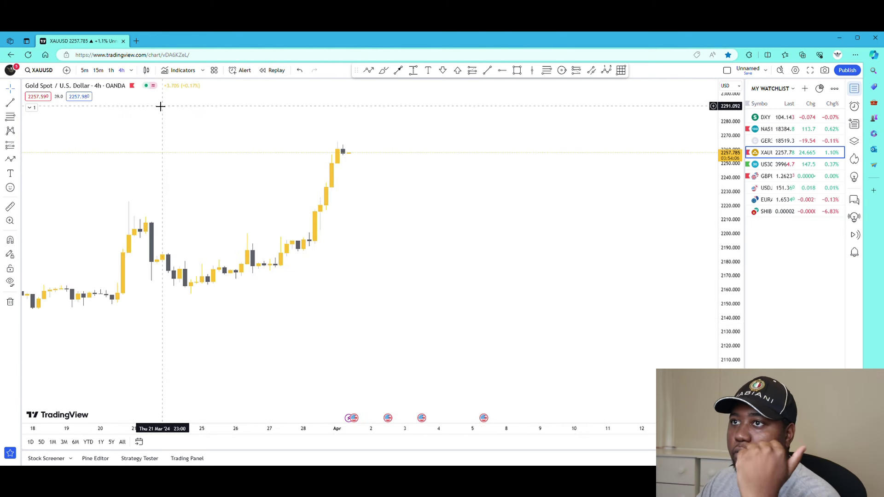
pyautogui.click(131, 70)
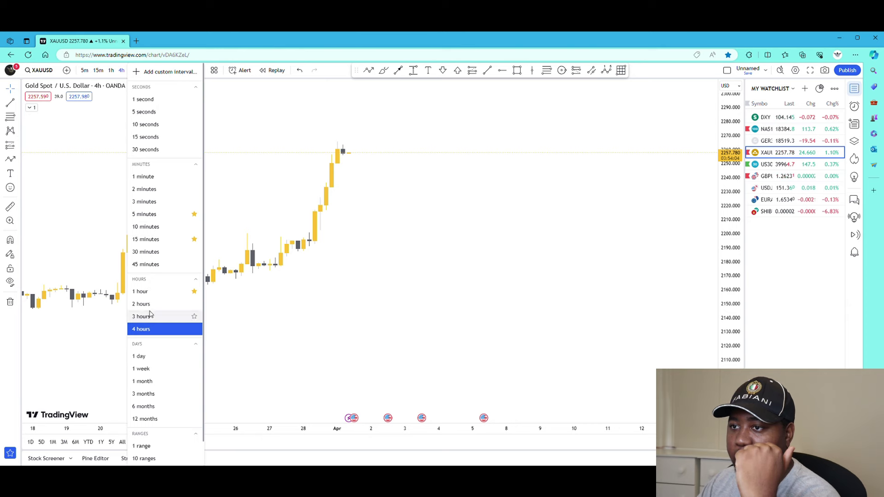
pyautogui.click(140, 292)
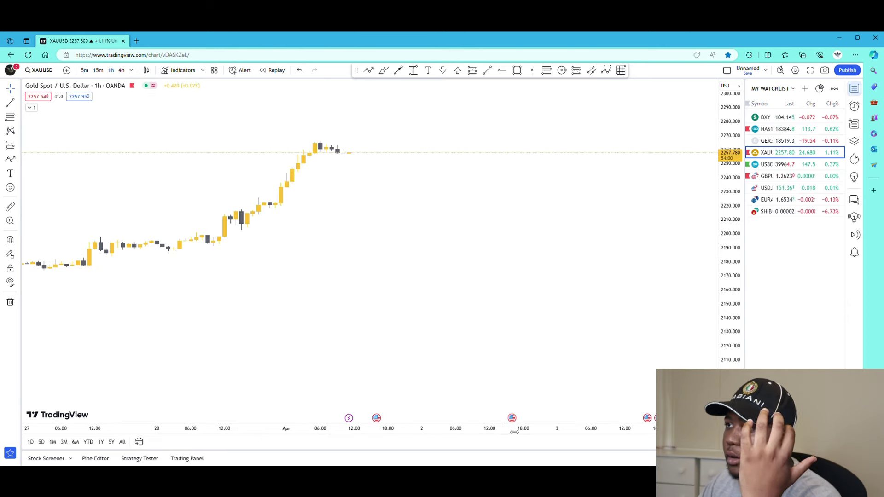
# - Zoom in on the latest gold candles near 2152–2232 and change to 15-minute candles
pyautogui.moveTo(514, 432); pyautogui.dragTo(633, 432)
pyautogui.moveTo(742, 294); pyautogui.dragTo(740, 258)
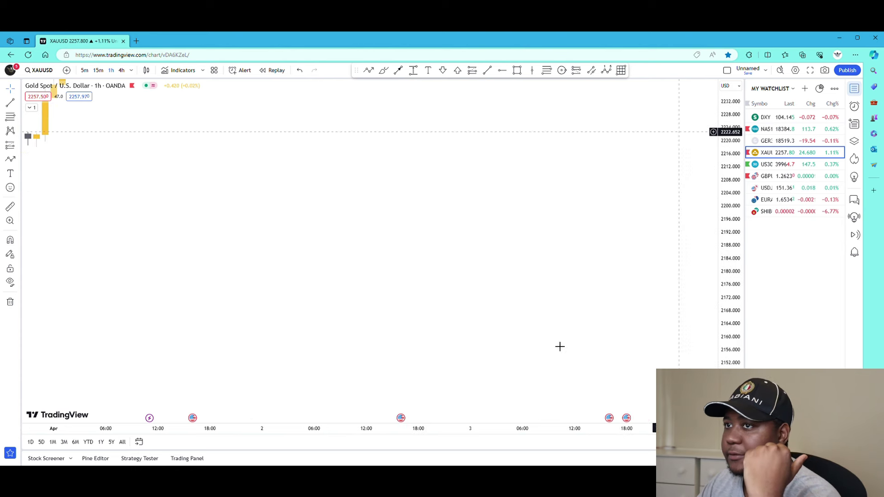
pyautogui.click(404, 406)
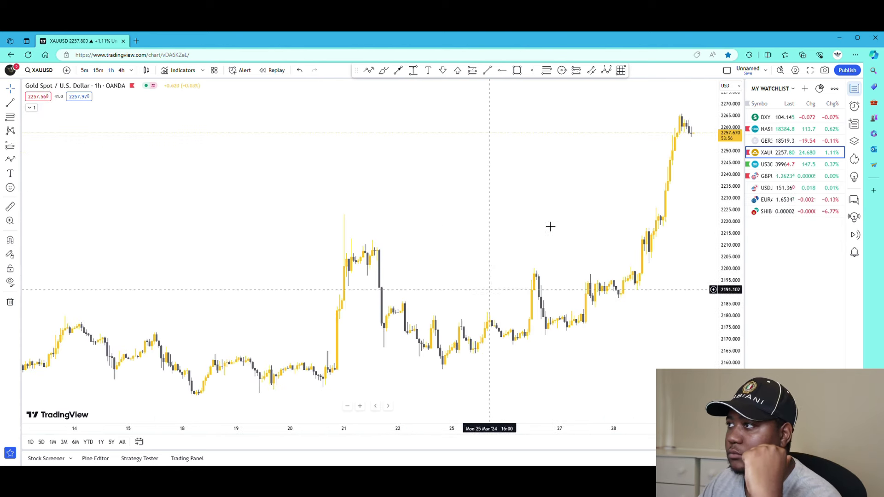
pyautogui.moveTo(530, 230); pyautogui.dragTo(342, 239)
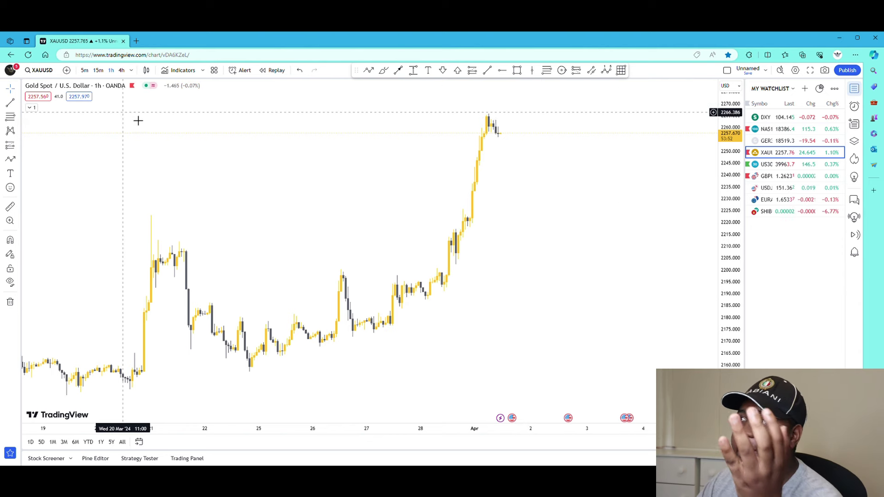
pyautogui.moveTo(503, 243); pyautogui.dragTo(374, 244)
pyautogui.click(97, 70)
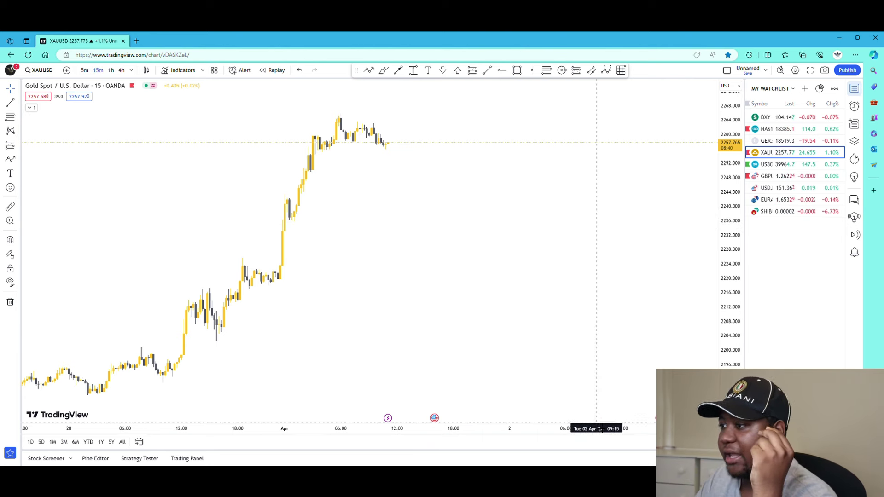
# - Box the early-April gold peak near 2262–2265 and label it SUPPLY with the S template
pyautogui.scroll(3, 597, 427)
pyautogui.moveTo(738, 317); pyautogui.dragTo(738, 257)
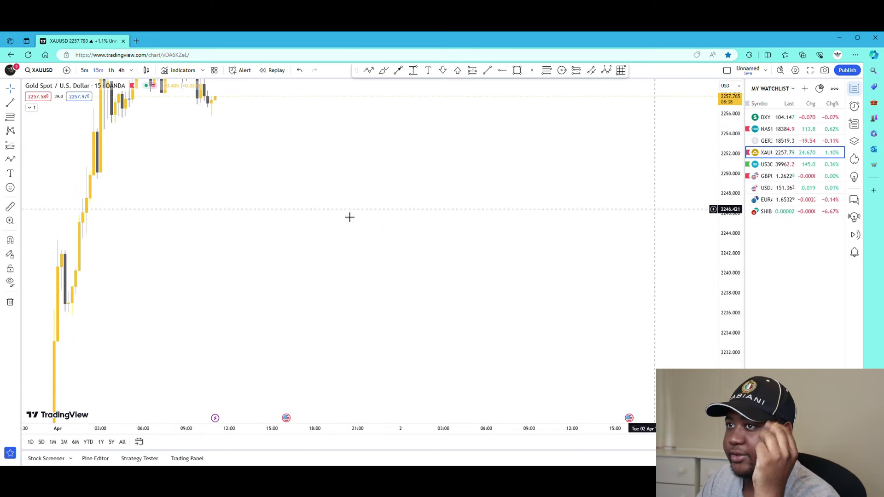
pyautogui.moveTo(349, 214); pyautogui.dragTo(382, 349)
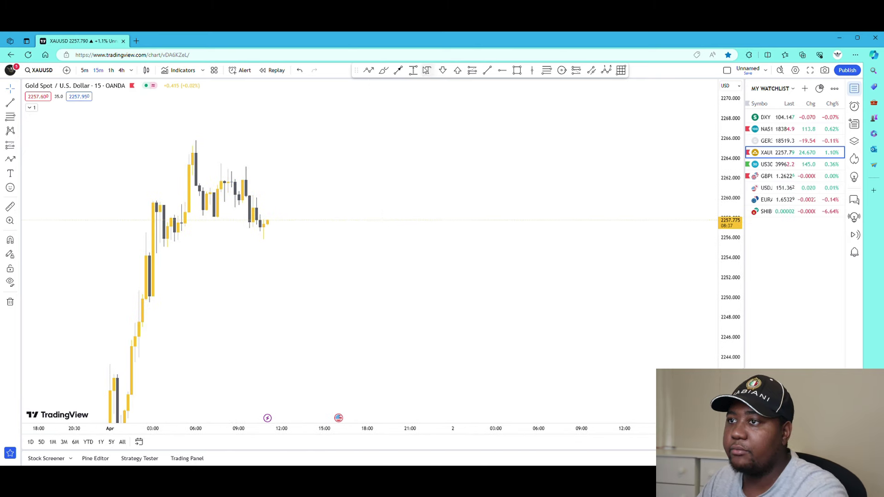
pyautogui.click(519, 72)
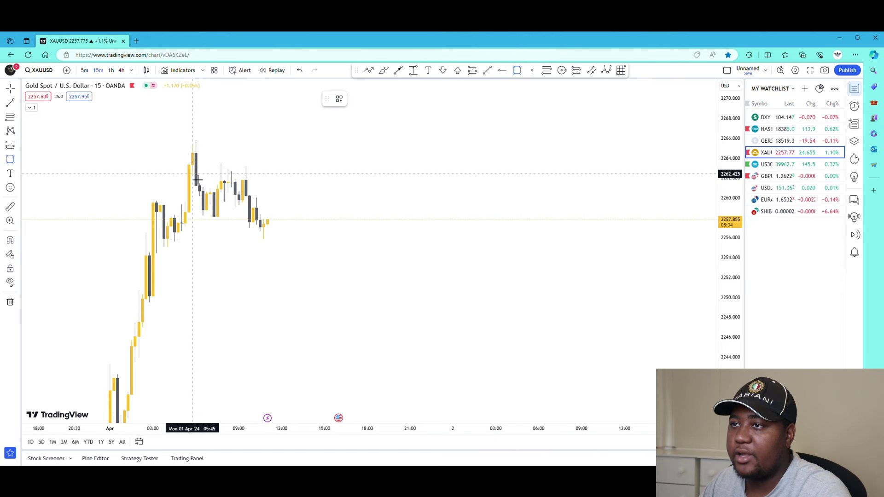
pyautogui.click(197, 179)
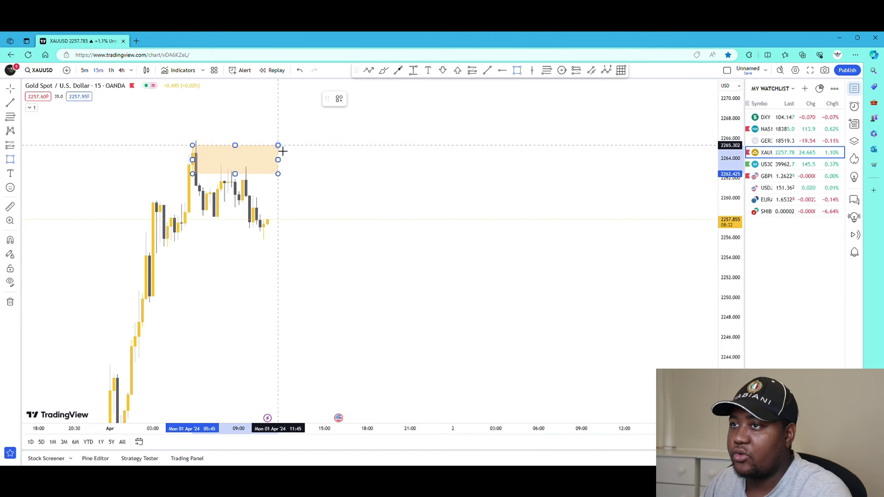
pyautogui.click(283, 151)
pyautogui.click(339, 99)
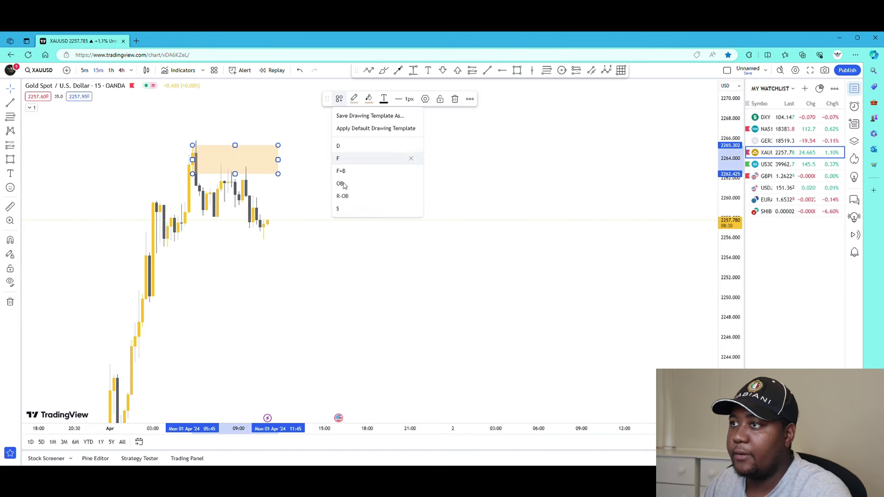
pyautogui.click(341, 208)
pyautogui.click(349, 282)
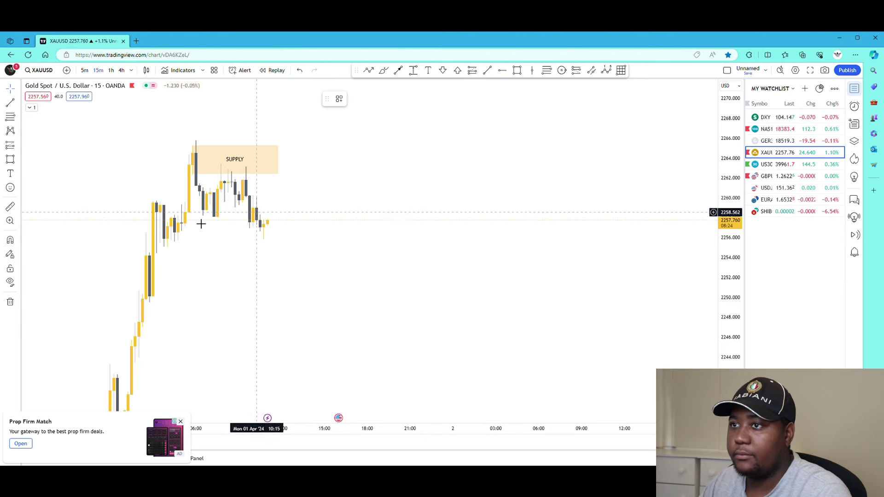
# - Draw a short trend line across the earlier high and label it B with its template
pyautogui.click(487, 70)
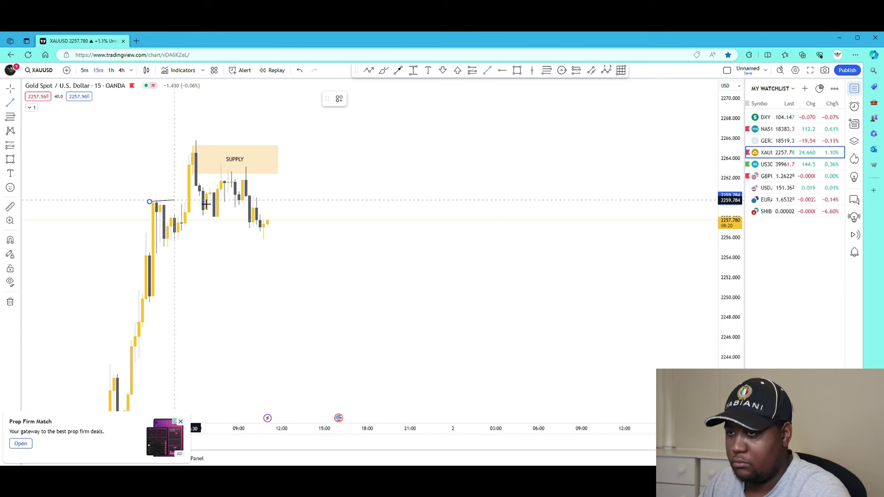
pyautogui.click(189, 202)
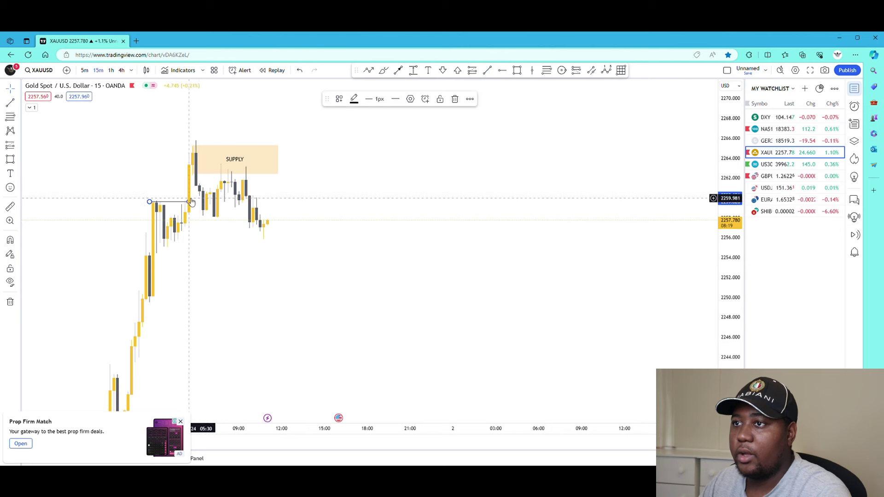
pyautogui.click(339, 99)
pyautogui.click(349, 235)
pyautogui.click(367, 282)
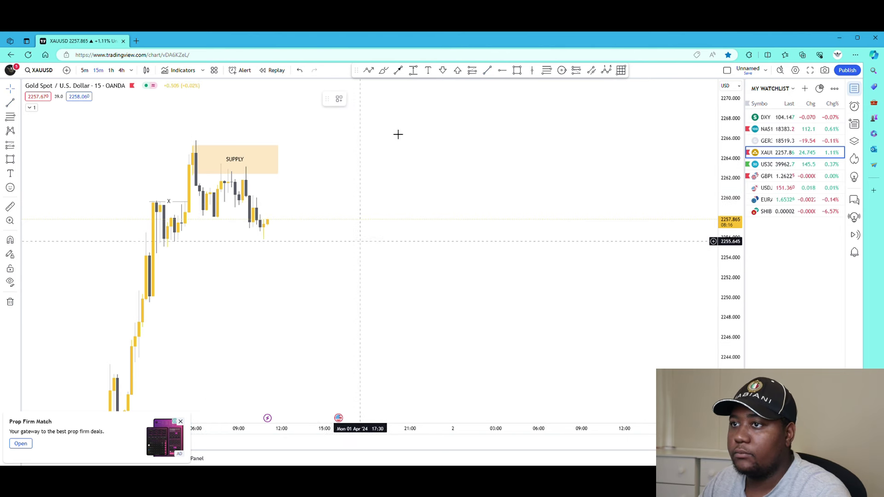
pyautogui.click(167, 206)
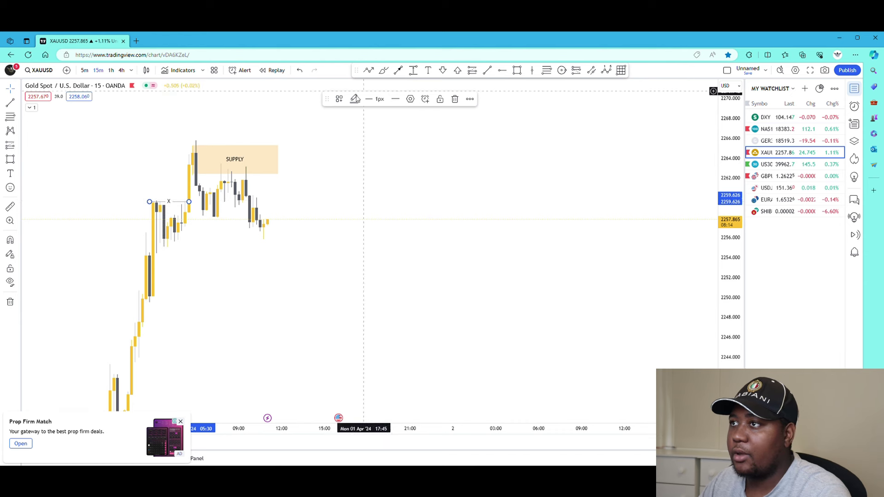
pyautogui.click(338, 100)
pyautogui.click(348, 150)
pyautogui.click(249, 288)
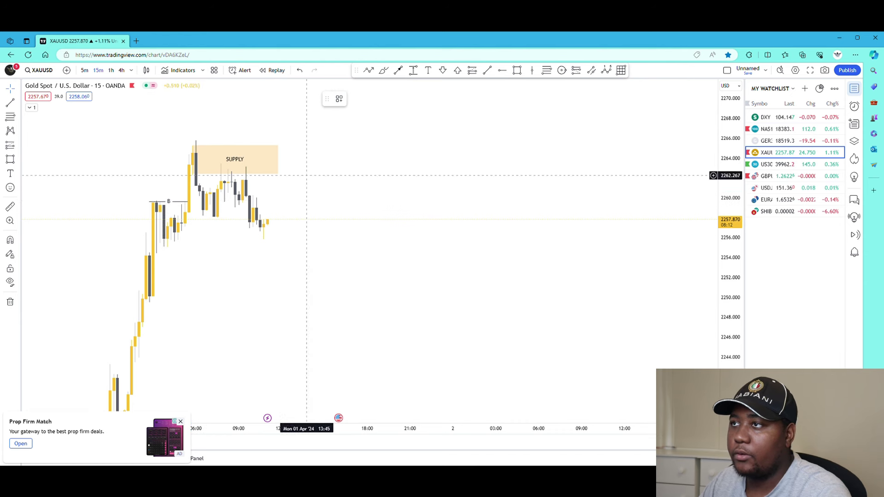
# - Draw a horizontal line under the recent lows and label it CH with its template
pyautogui.click(487, 71)
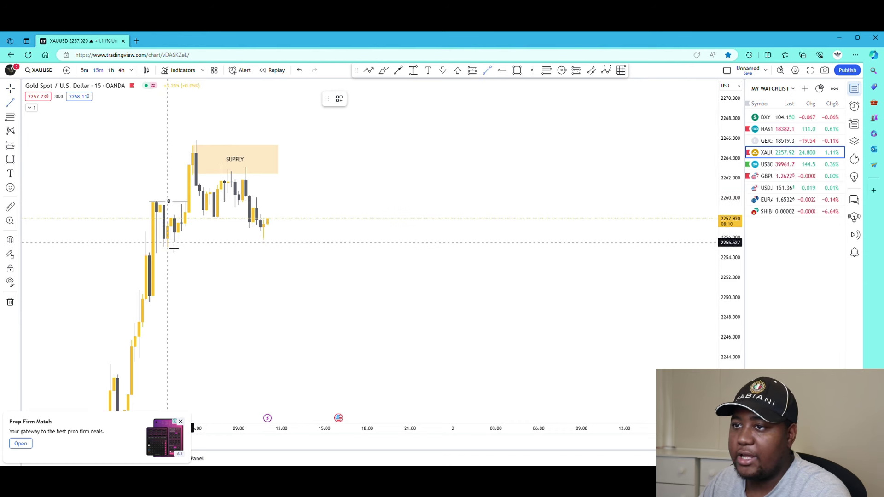
pyautogui.click(171, 250)
pyautogui.click(302, 250)
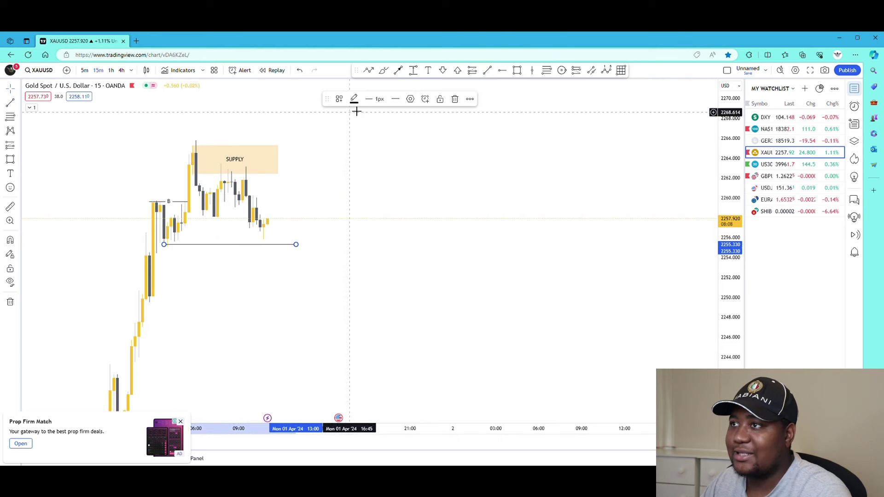
pyautogui.click(339, 100)
pyautogui.click(341, 170)
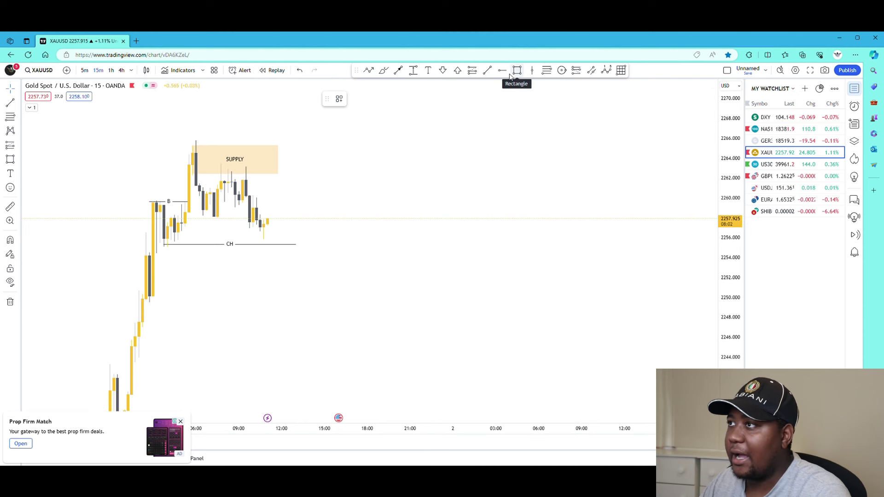
# - With Stay in Drawing Mode on, circle the pullback, the supply-zone retest, and the latest candles near CH
pyautogui.click(562, 71)
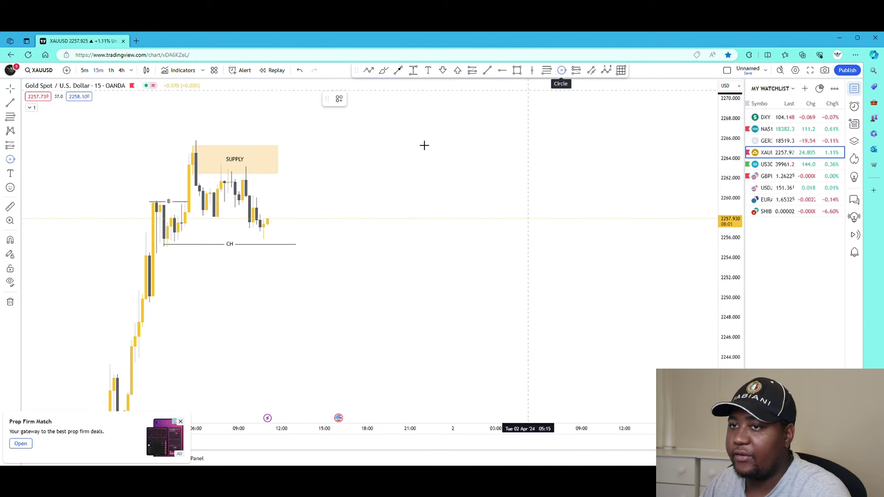
pyautogui.click(11, 255)
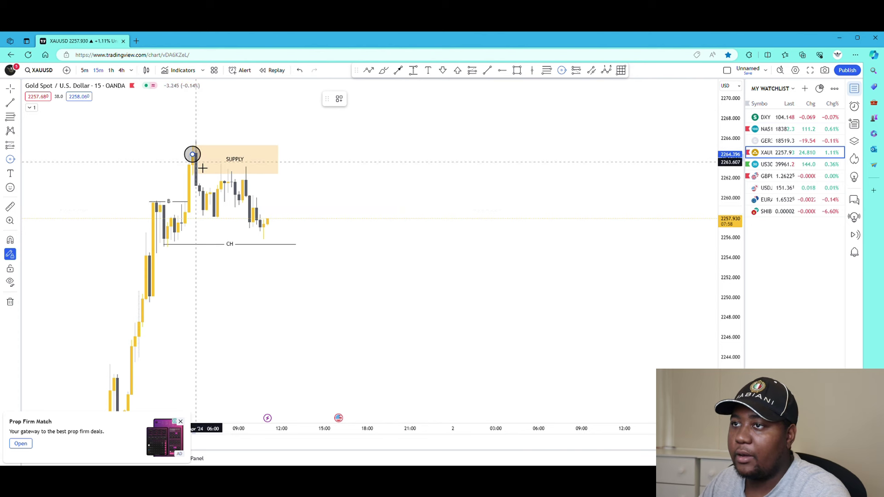
pyautogui.moveTo(210, 212); pyautogui.dragTo(217, 222)
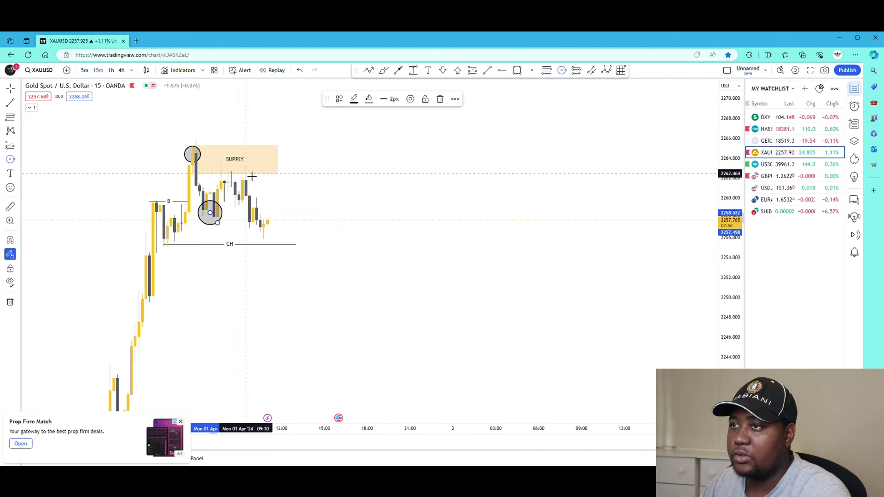
pyautogui.click(242, 166)
pyautogui.click(254, 178)
pyautogui.moveTo(263, 235); pyautogui.dragTo(275, 243)
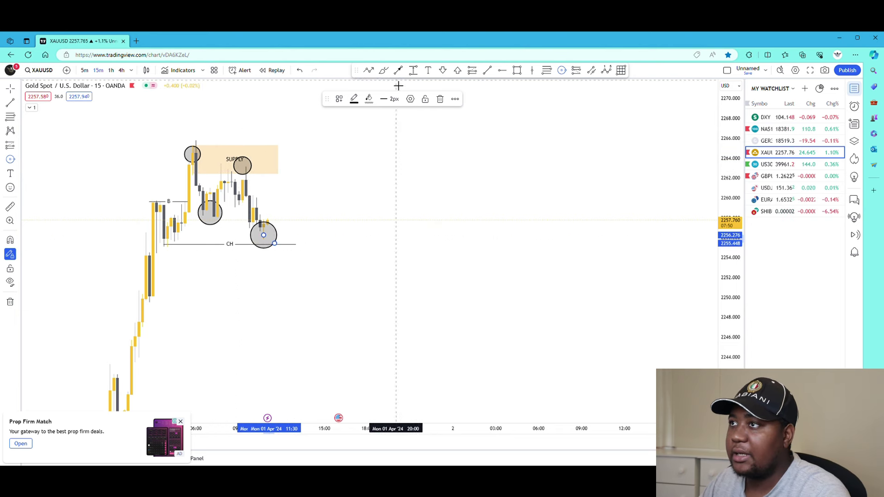
# - Draw a downward zig-zag projected path from the latest circle using the Path tool
pyautogui.click(368, 70)
pyautogui.click(264, 234)
pyautogui.click(288, 183)
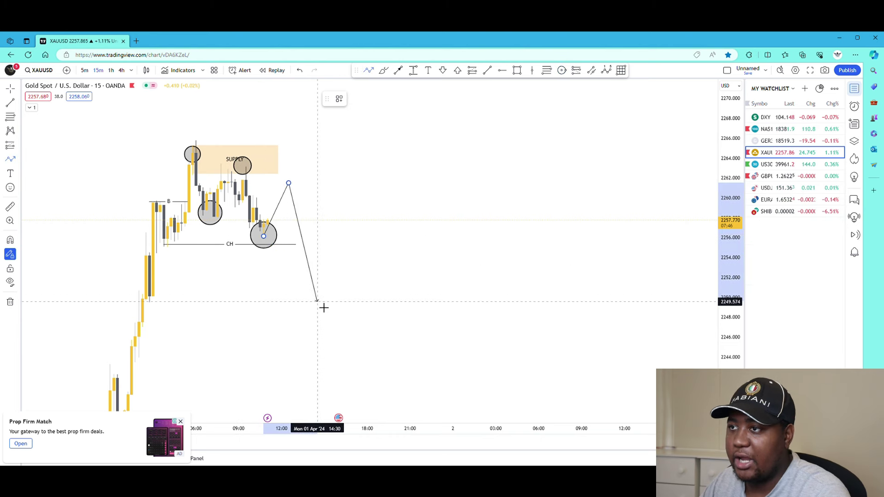
pyautogui.click(318, 301)
pyautogui.click(342, 219)
pyautogui.click(385, 335)
pyautogui.click(431, 278)
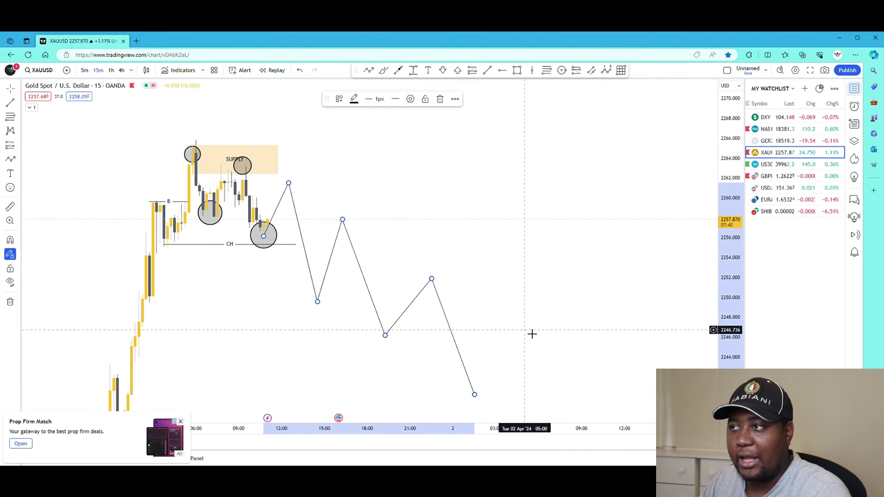
# - Add a wide DEMAND zone around 2237–2242 under the path using the D template
pyautogui.moveTo(528, 335)
pyautogui.mouseDown()
pyautogui.moveTo(493, 217)
pyautogui.moveTo(568, 194)
pyautogui.mouseUp()
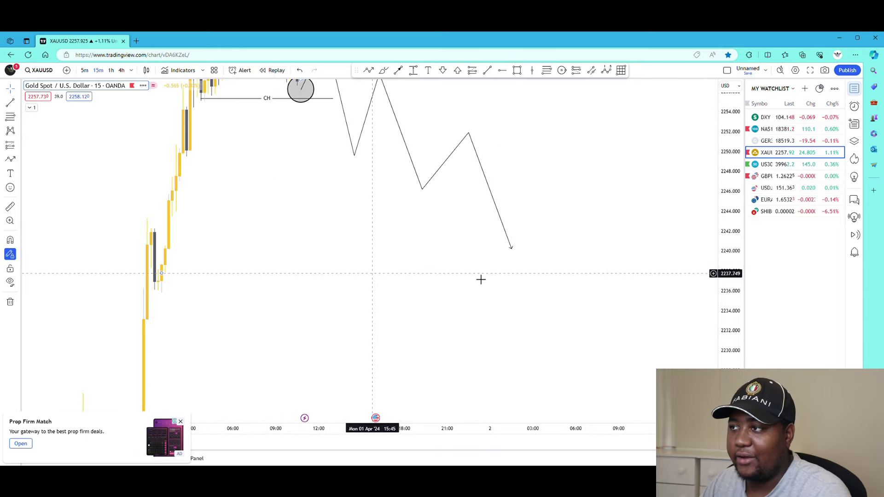
pyautogui.click(517, 73)
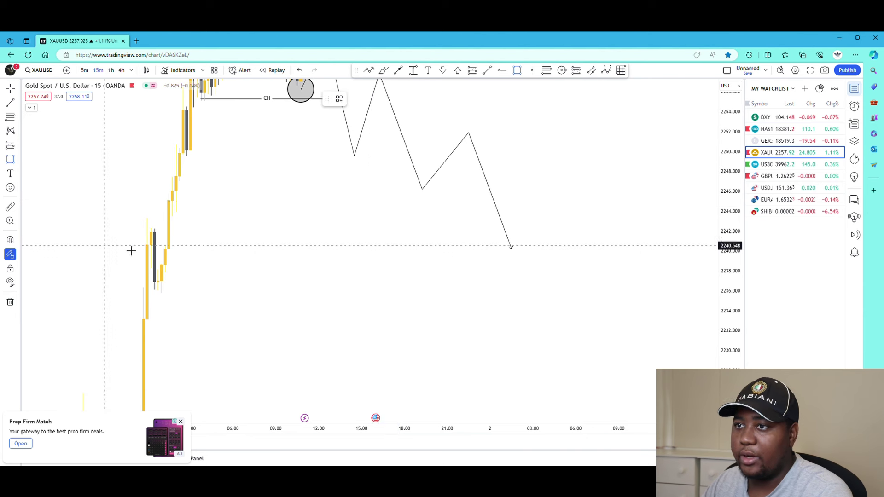
pyautogui.moveTo(152, 234)
pyautogui.mouseDown()
pyautogui.moveTo(509, 322)
pyautogui.moveTo(581, 296)
pyautogui.moveTo(579, 283)
pyautogui.mouseUp()
pyautogui.click(339, 98)
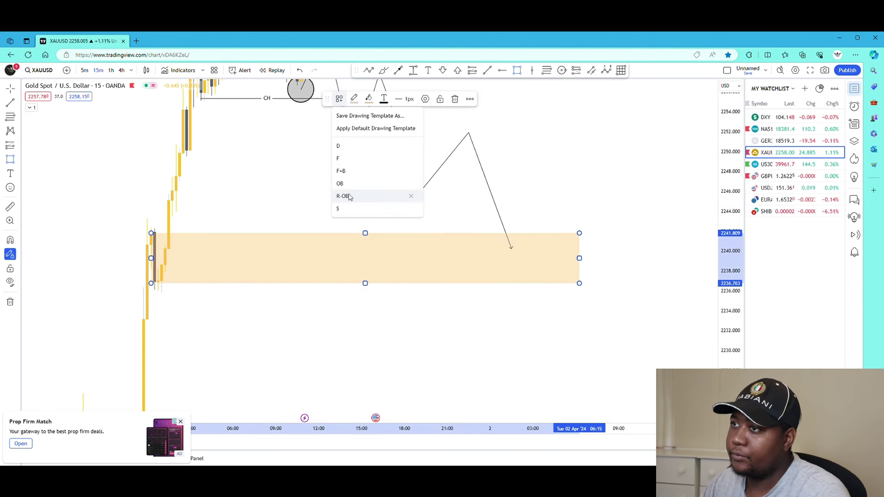
pyautogui.click(345, 146)
pyautogui.moveTo(233, 183); pyautogui.dragTo(273, 293)
pyautogui.press('Escape')
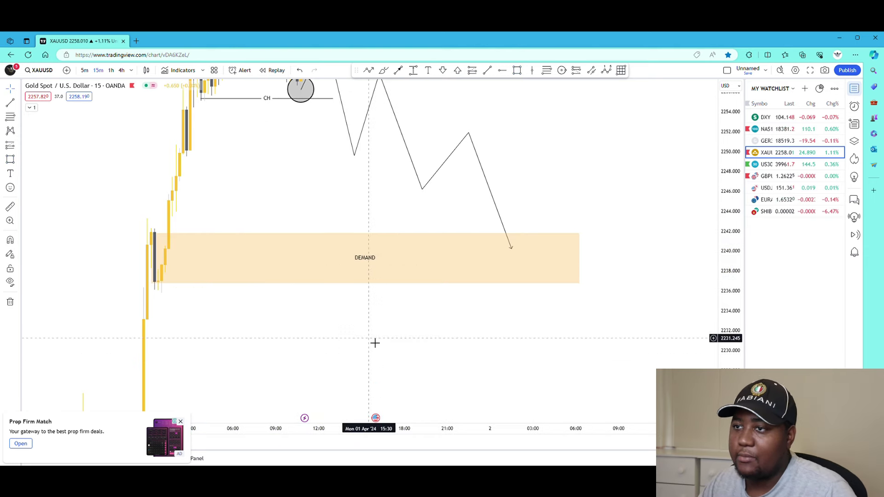
pyautogui.moveTo(375, 341); pyautogui.dragTo(365, 461)
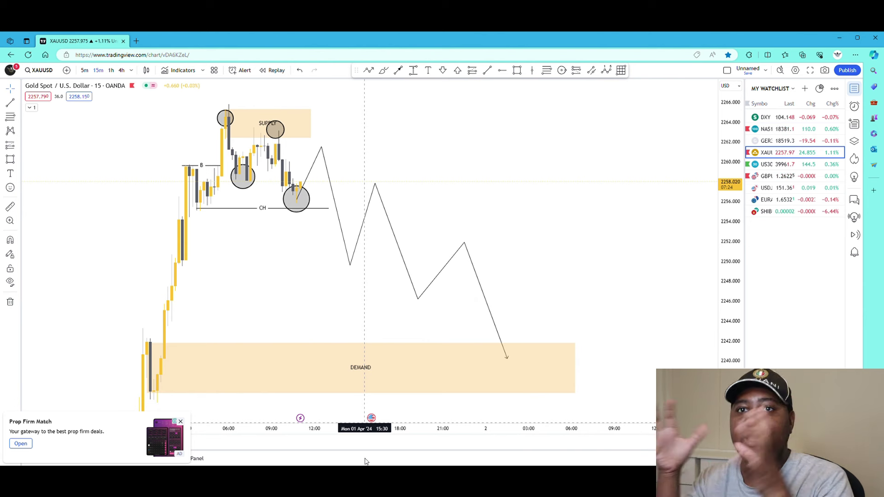